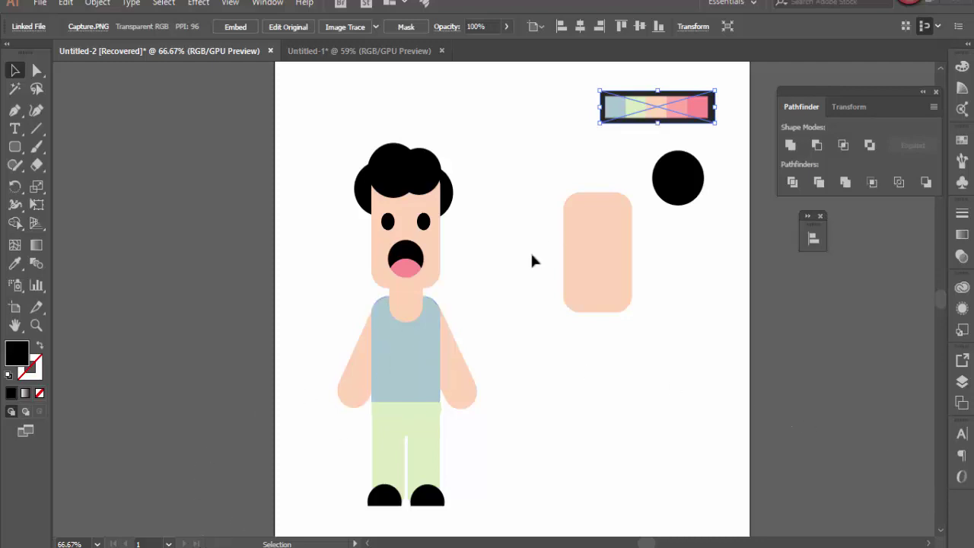
- Switch to the browser, look through the most popular themes on Adobe Color CC, and return to Illustrator
key(alt+Tab)
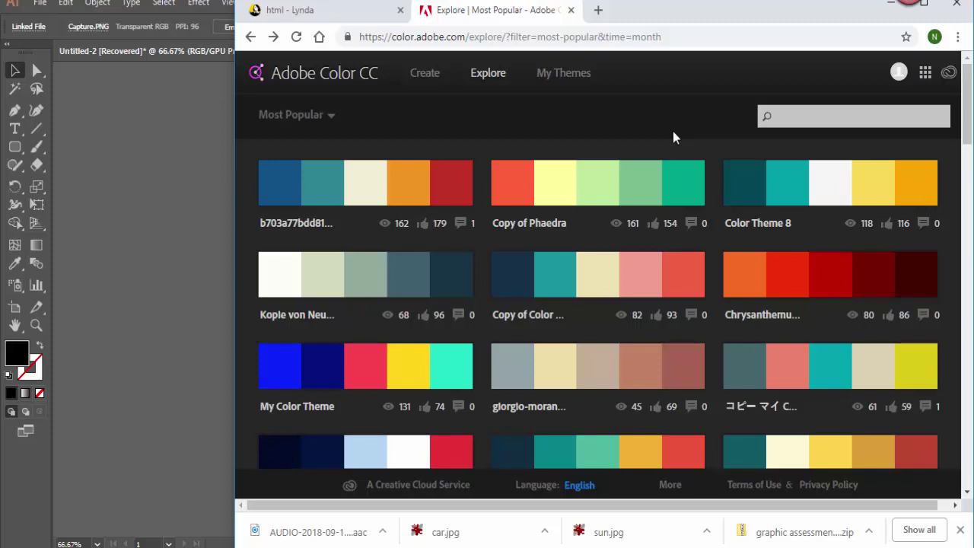
scroll(673, 135, down, 3)
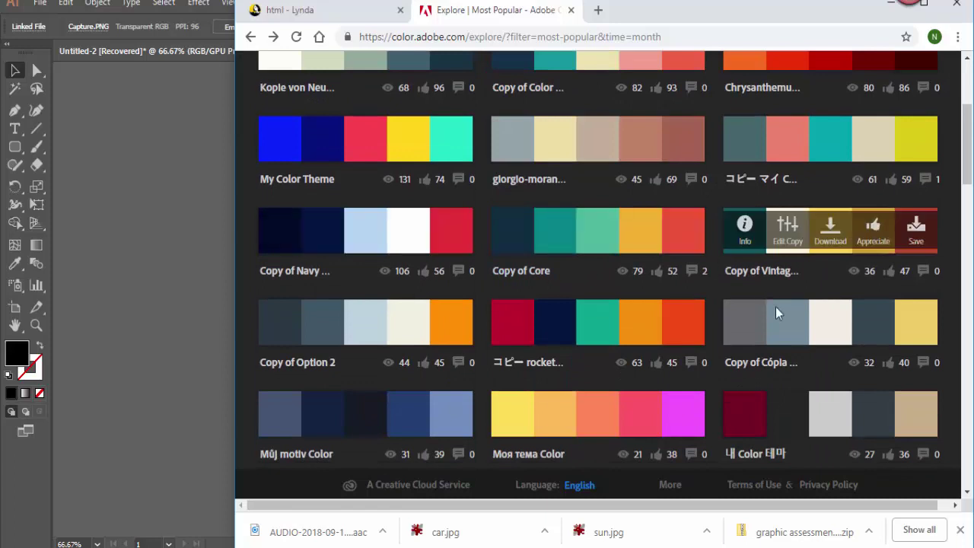
scroll(765, 320, up, 3)
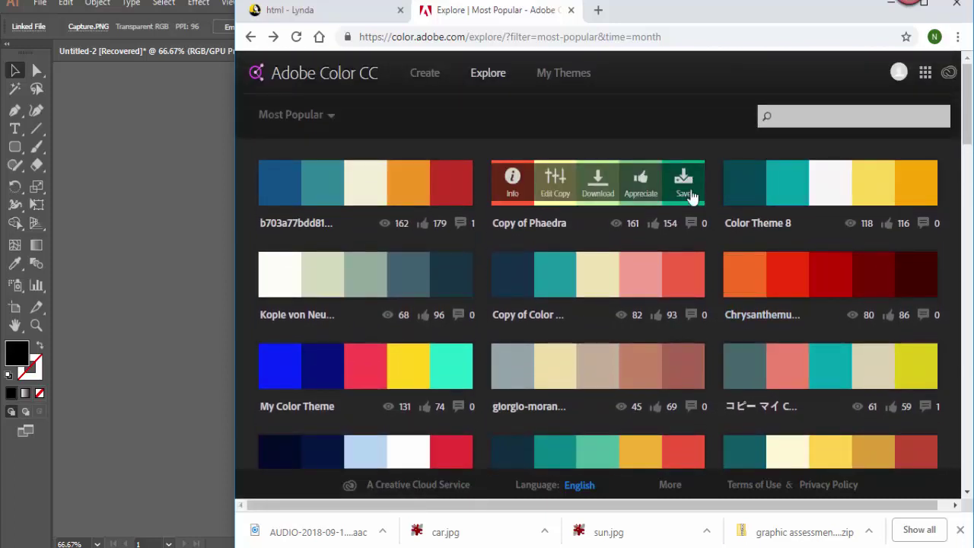
click(164, 243)
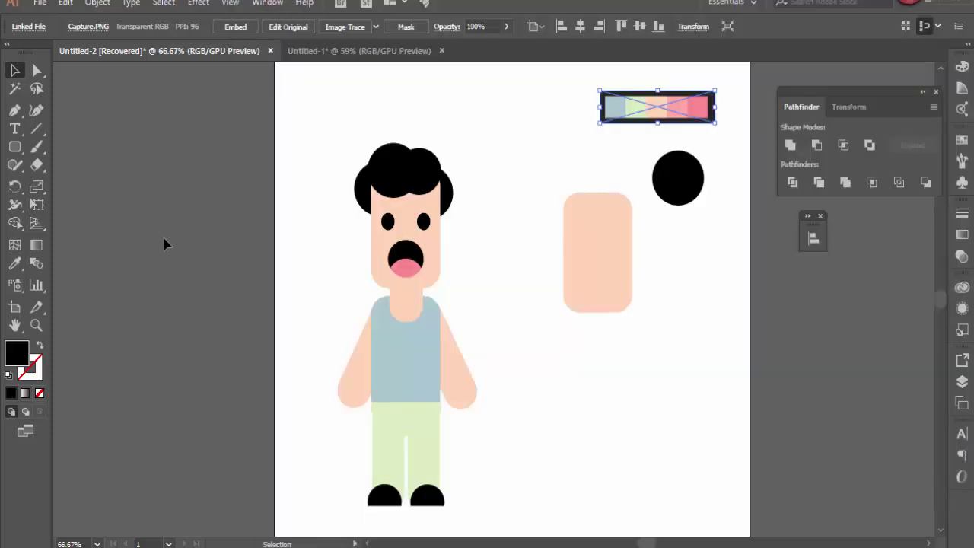
- Close the Untitled-1 document without saving and create a new 1000 x 1000 px RGB document
click(441, 51)
click(561, 297)
click(40, 3)
click(50, 19)
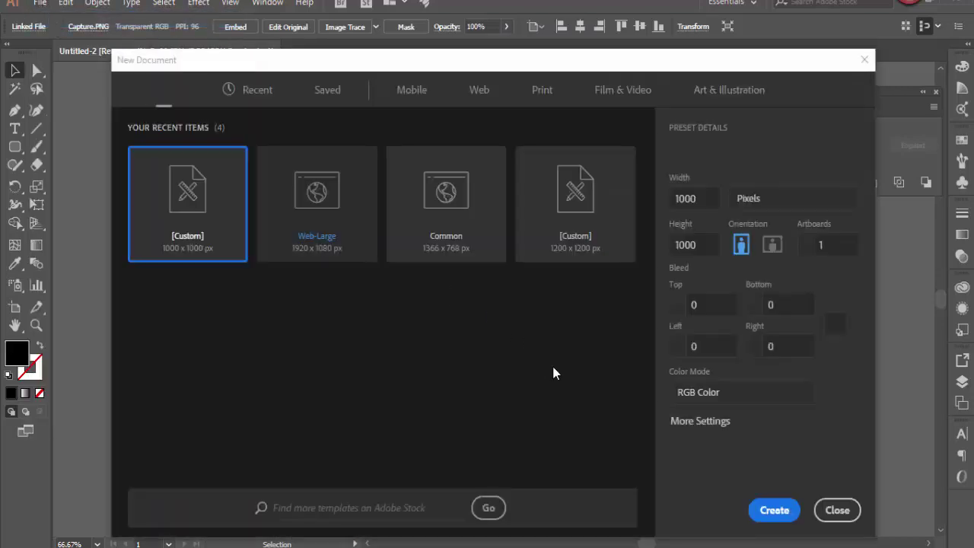
click(775, 511)
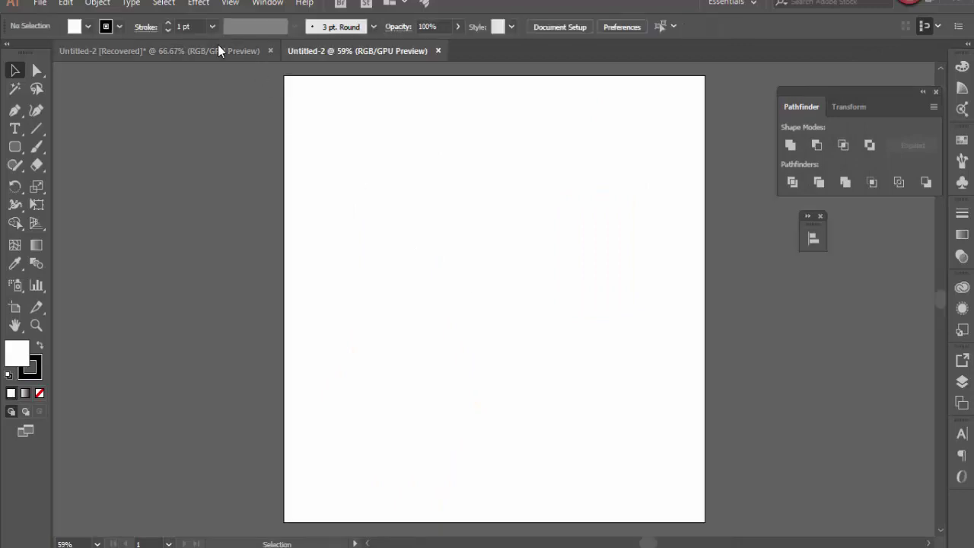
- Copy the colour palette image from the recovered character document into the new document and place it in the artboard's upper-right corner
click(218, 47)
click(642, 107)
key(ctrl+c)
click(337, 51)
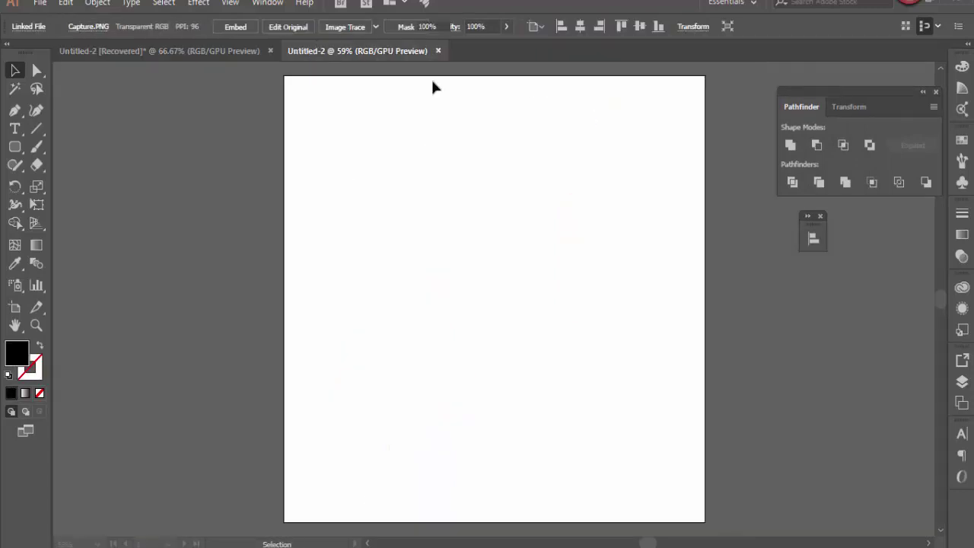
key(ctrl+v)
drag(505, 292, 637, 103)
click(688, 189)
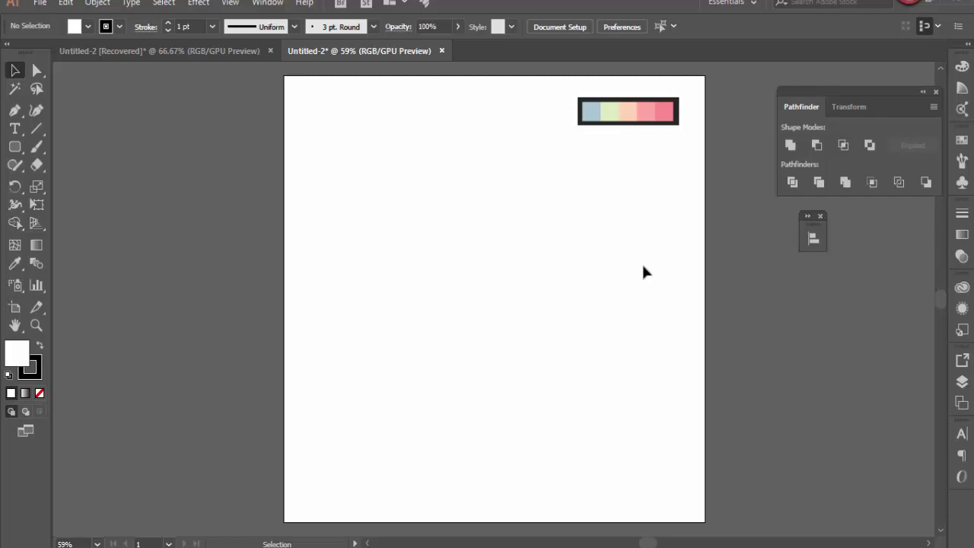
- Draw a tall rounded rectangle below the colour palette with the Rounded Rectangle tool
click(14, 147)
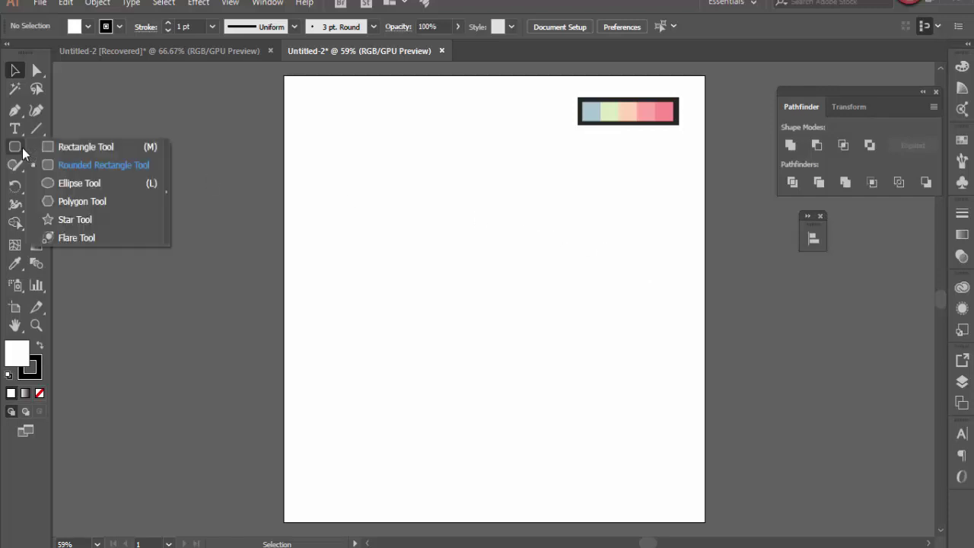
click(98, 166)
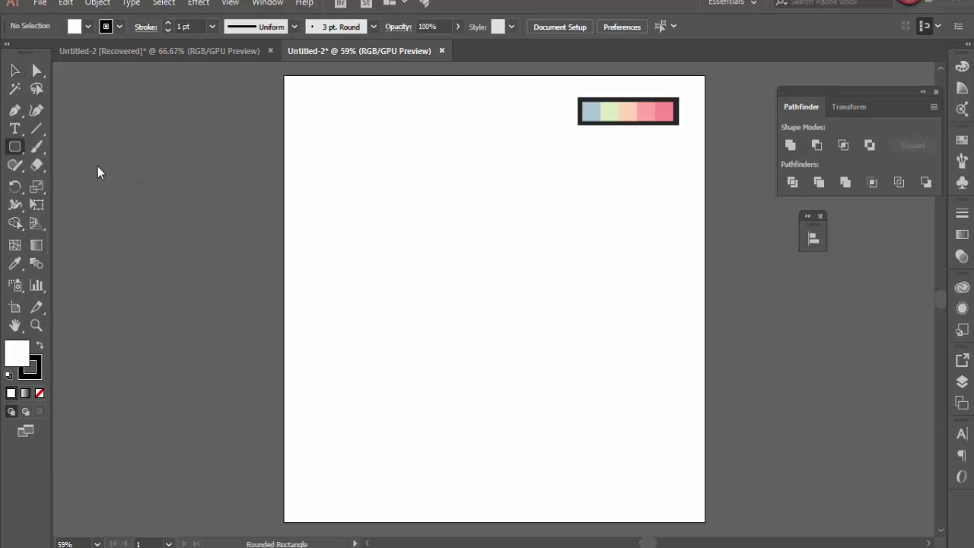
click(21, 153)
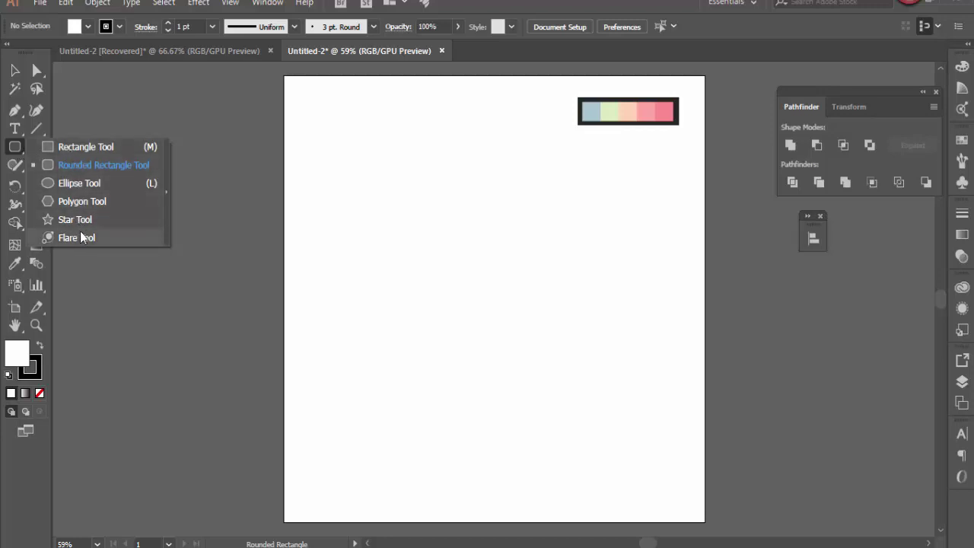
click(95, 165)
drag(557, 199, 638, 345)
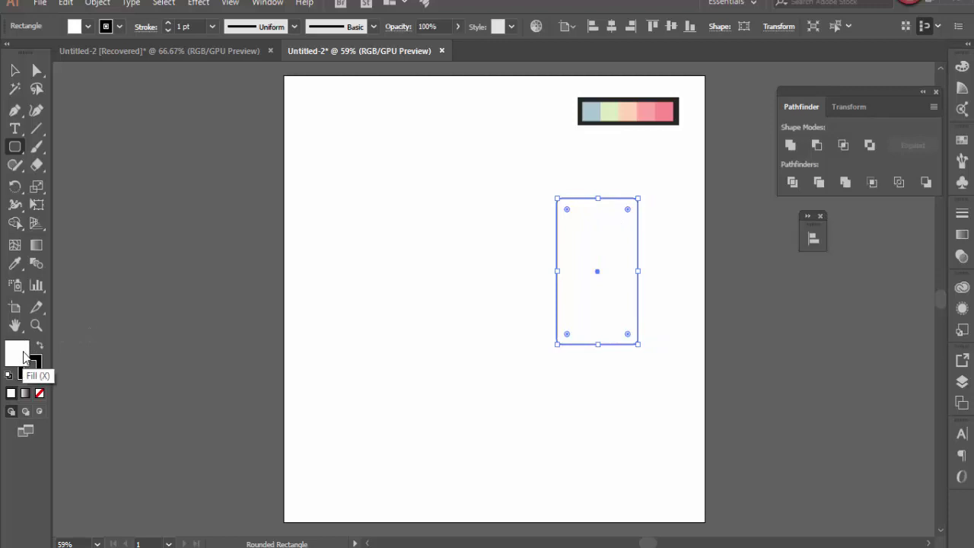
- Fill the rounded rectangle with the palette's light blue using the Eyedropper, set its stroke to none, and deselect it
click(15, 268)
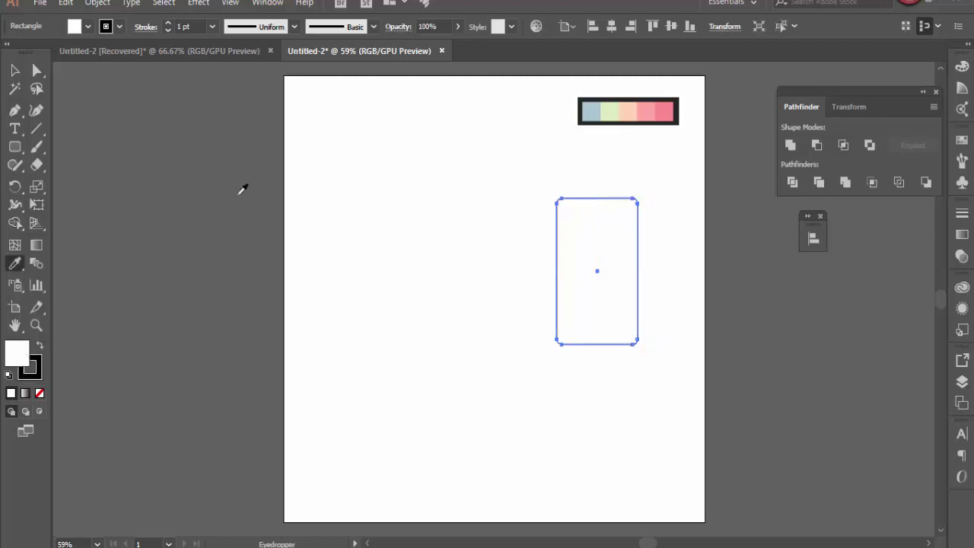
click(591, 111)
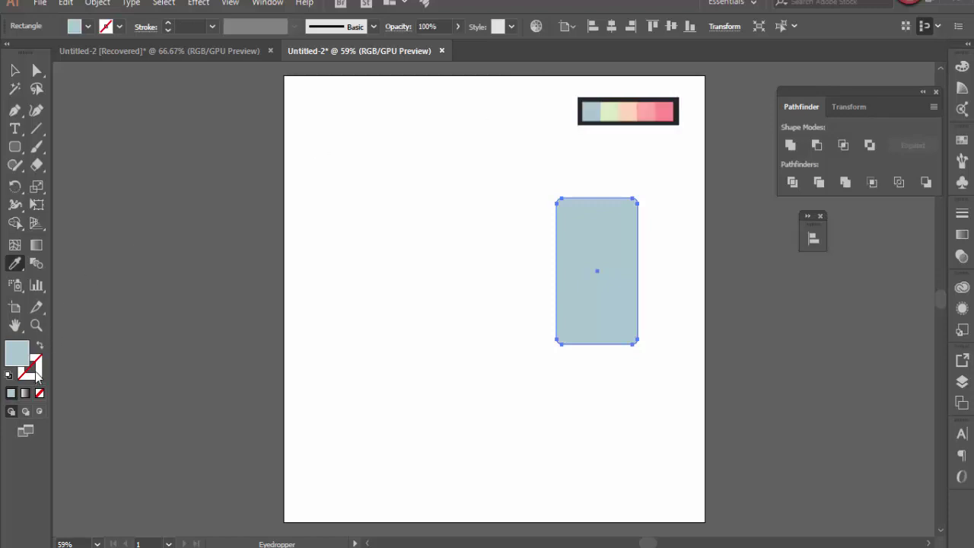
click(119, 26)
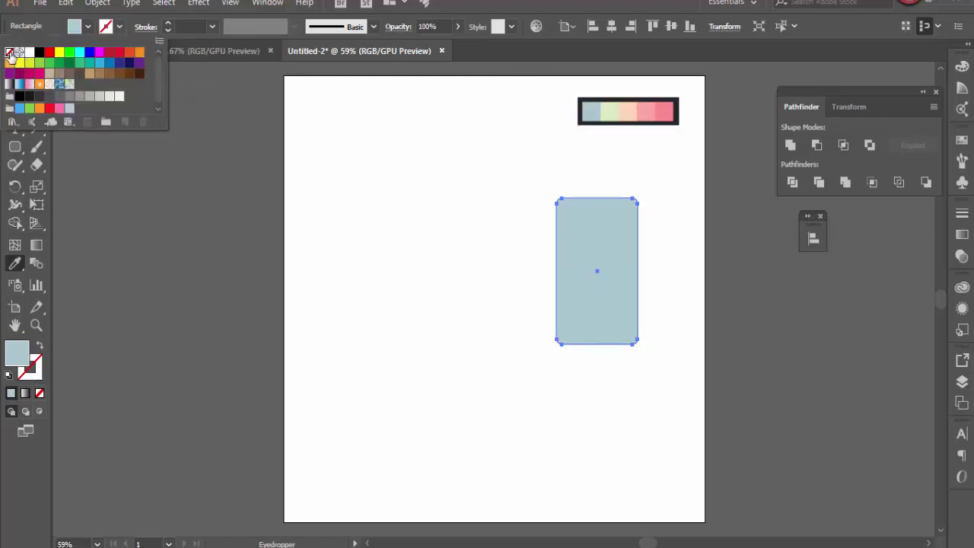
click(39, 51)
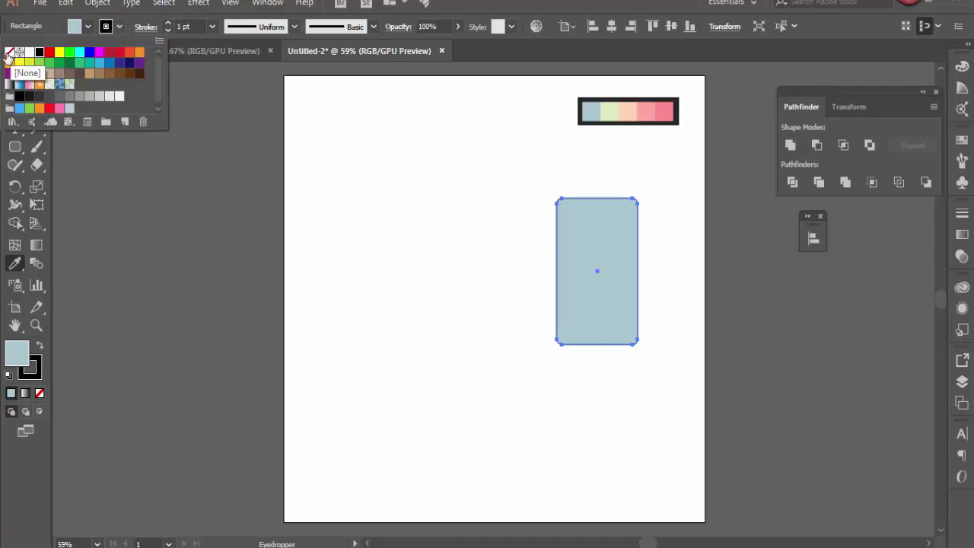
click(9, 52)
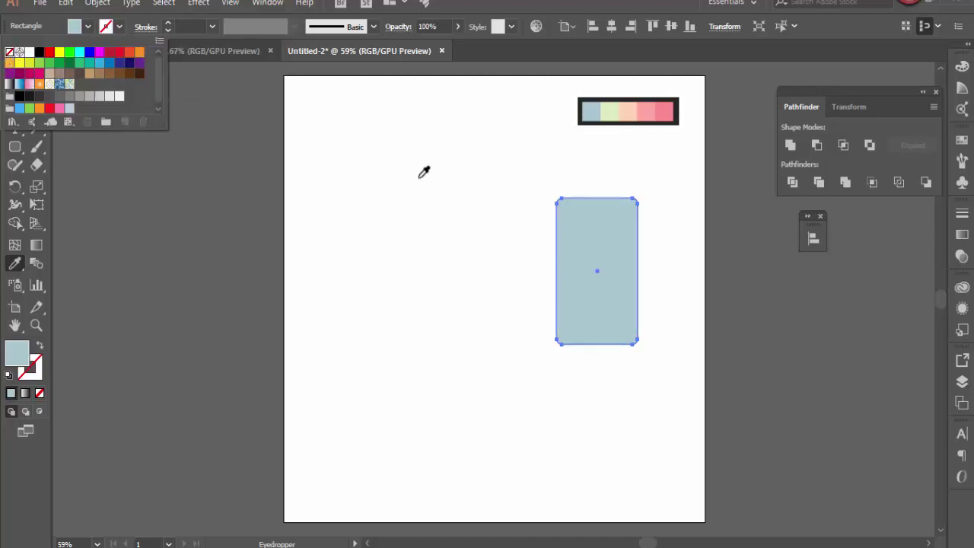
key(Escape)
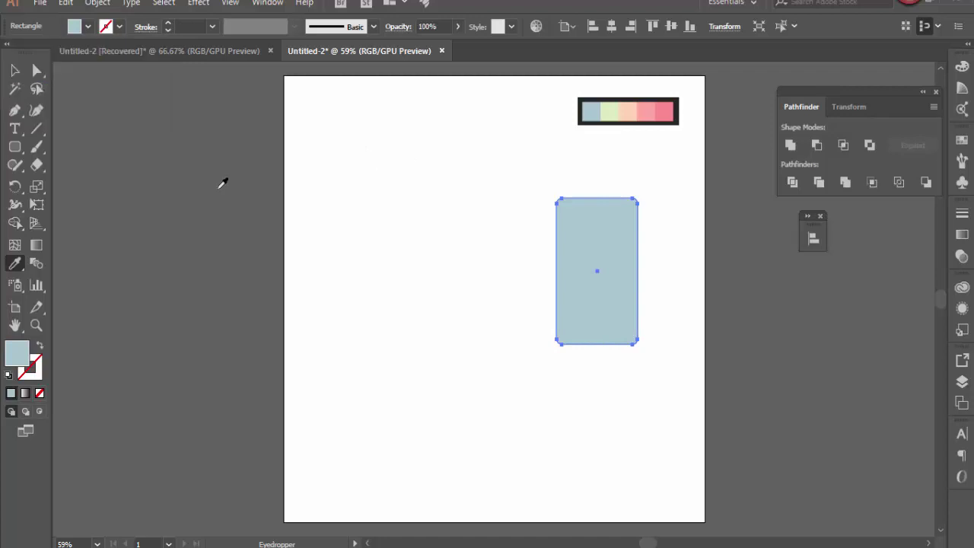
click(14, 70)
click(385, 172)
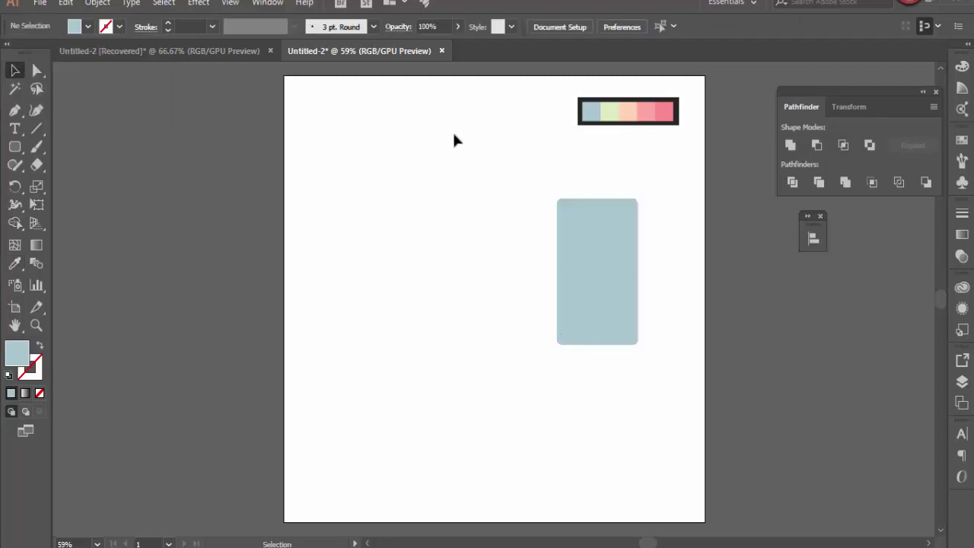
- Move the blue rectangle down the artboard and draw a circle of matching width above it
drag(604, 241, 613, 314)
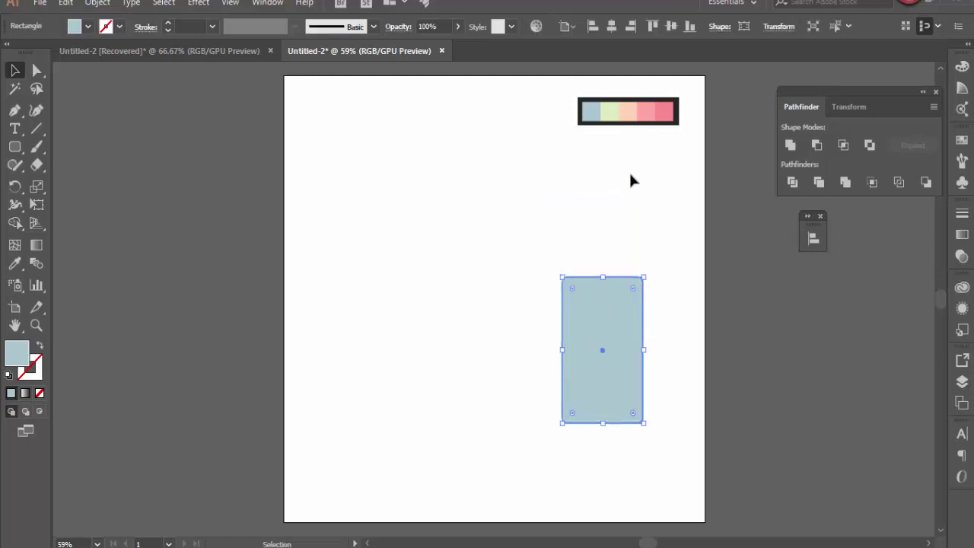
drag(14, 147, 80, 182)
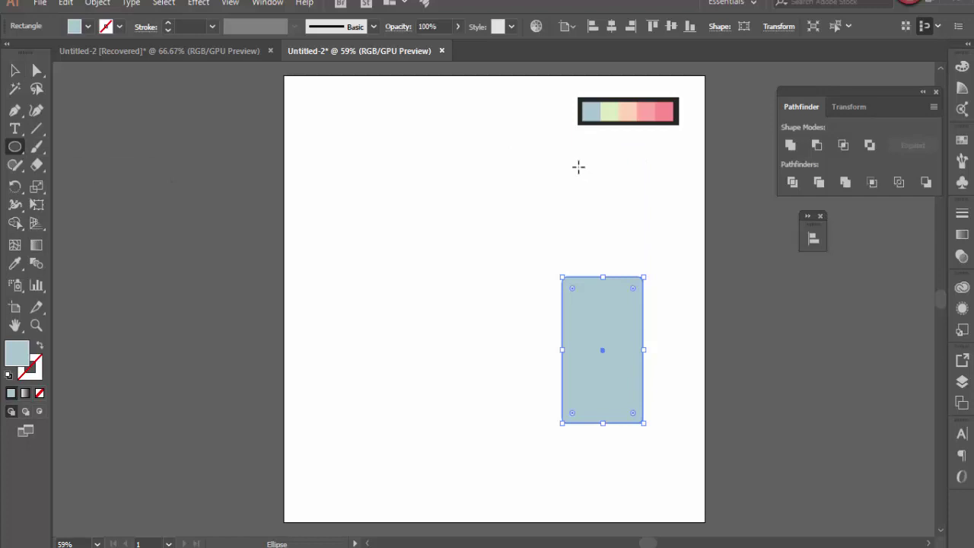
drag(561, 167, 644, 246)
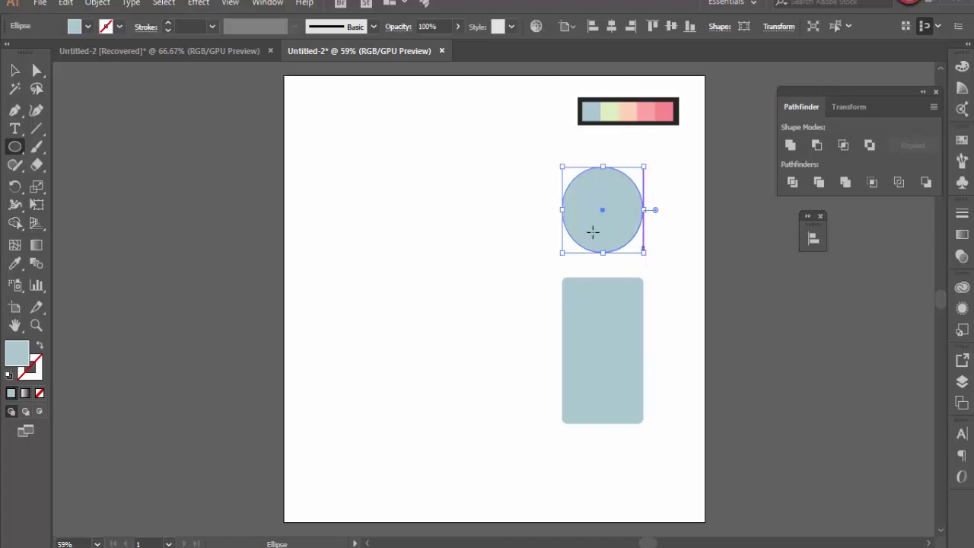
- Fill the circle with the dark colour sampled from the palette image's border
click(18, 265)
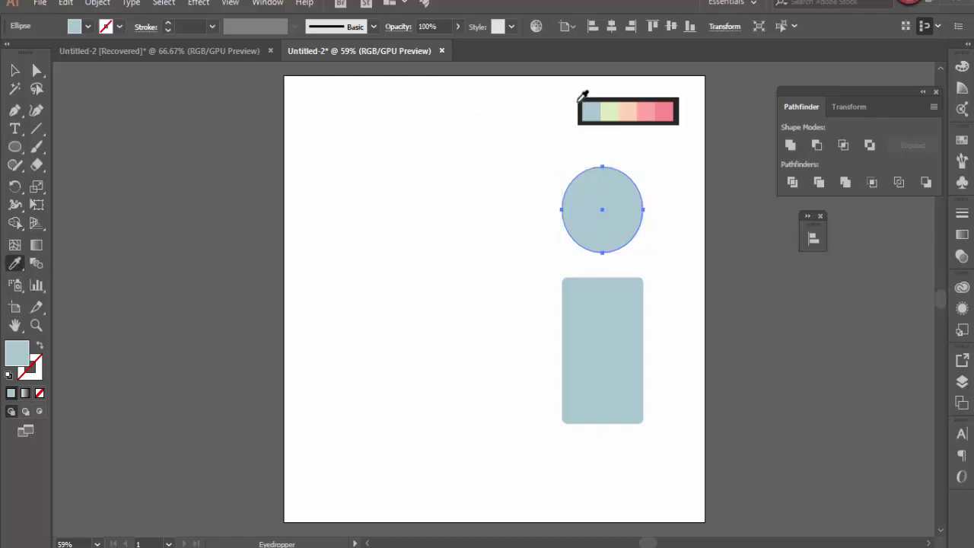
click(586, 97)
click(14, 70)
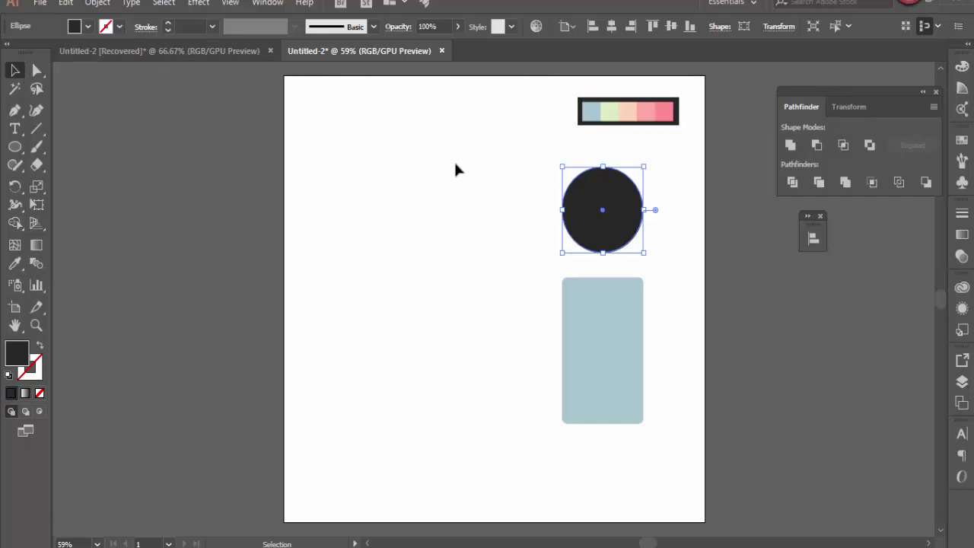
- After checking the reference character, draw a smaller rounded rectangle beside the circle and fill it with the palette's peach colour
key(ctrl+Tab)
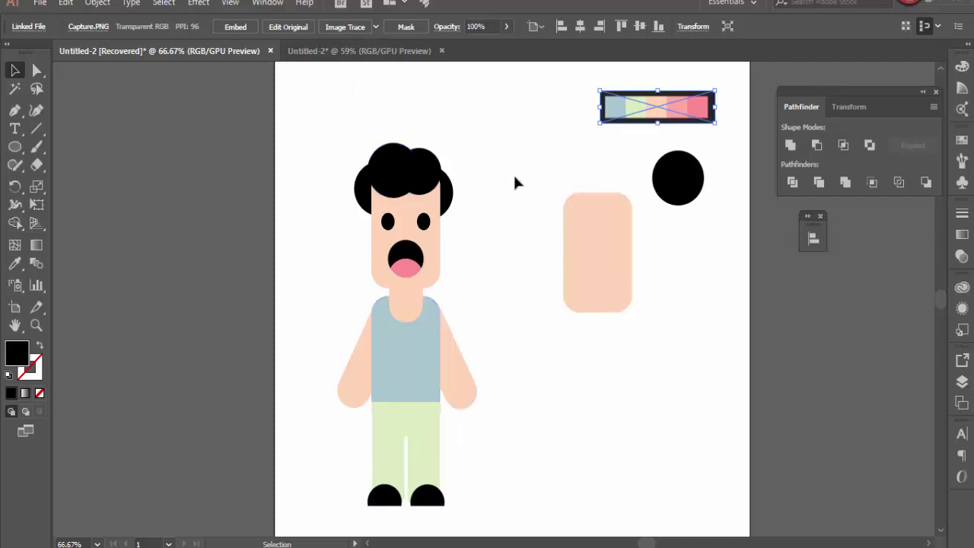
click(356, 52)
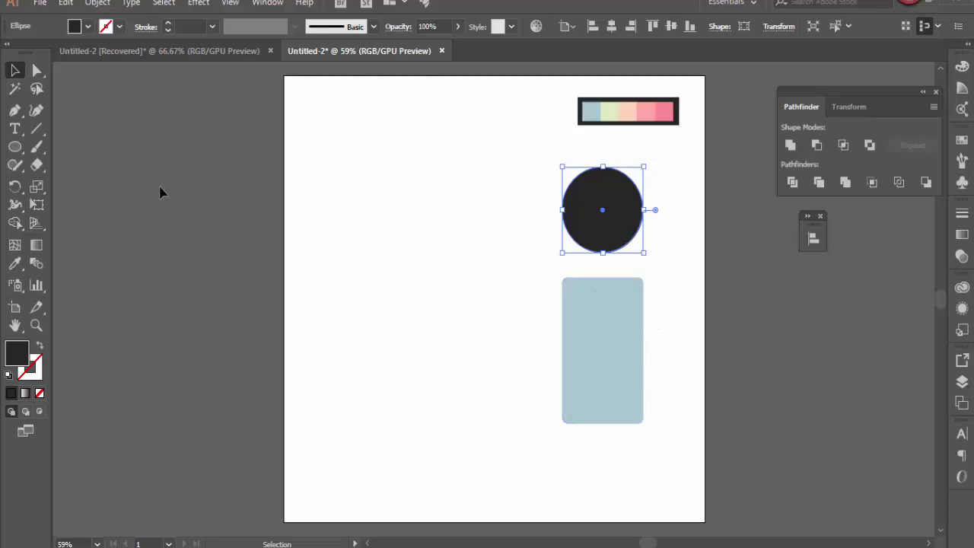
drag(14, 147, 83, 169)
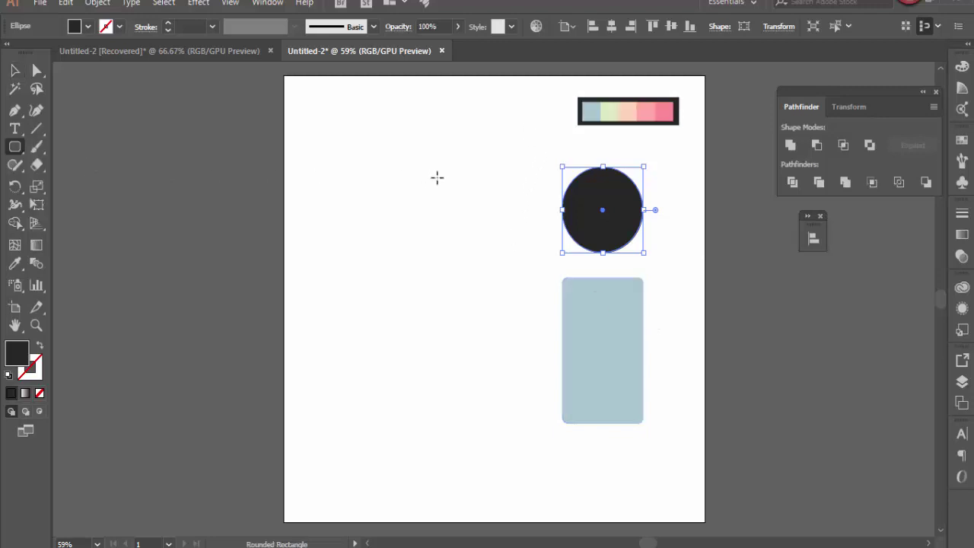
drag(476, 130, 538, 233)
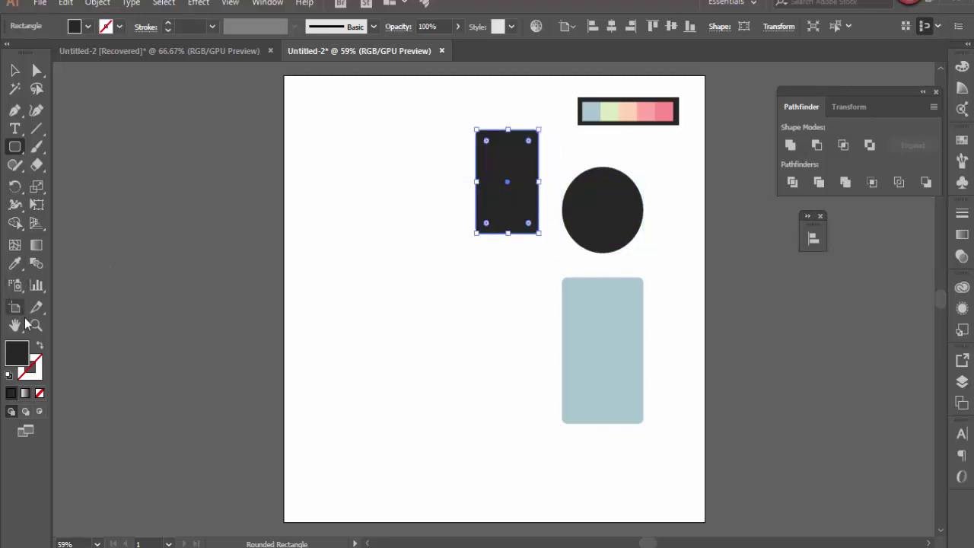
click(15, 265)
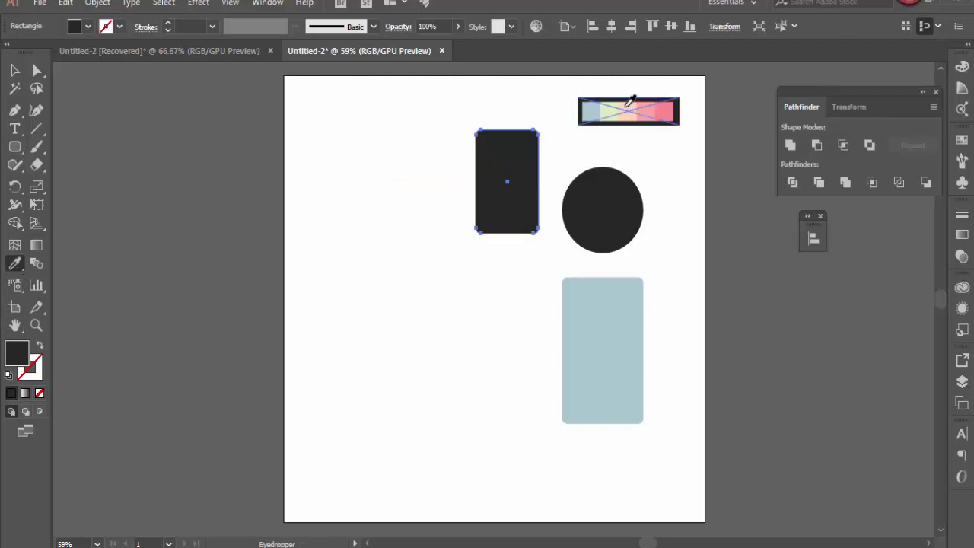
click(629, 108)
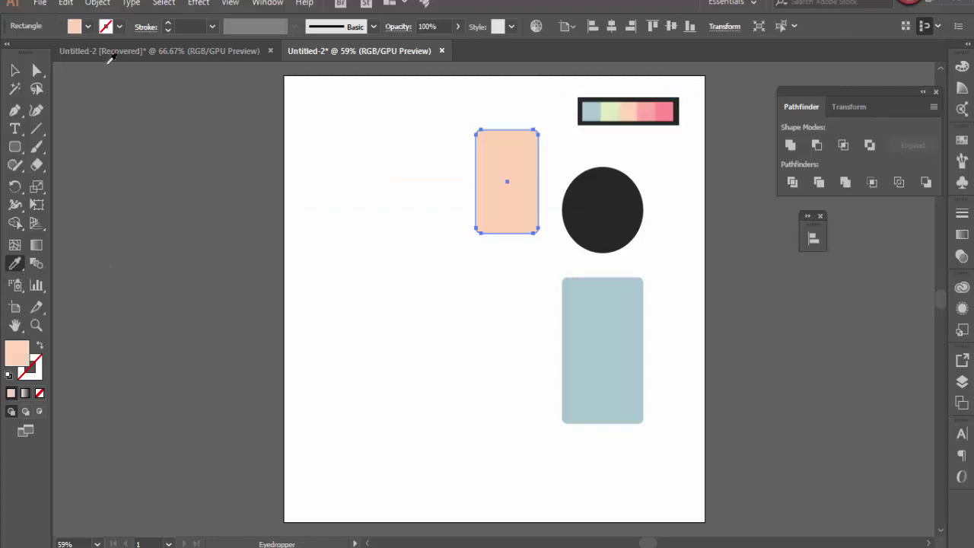
click(14, 73)
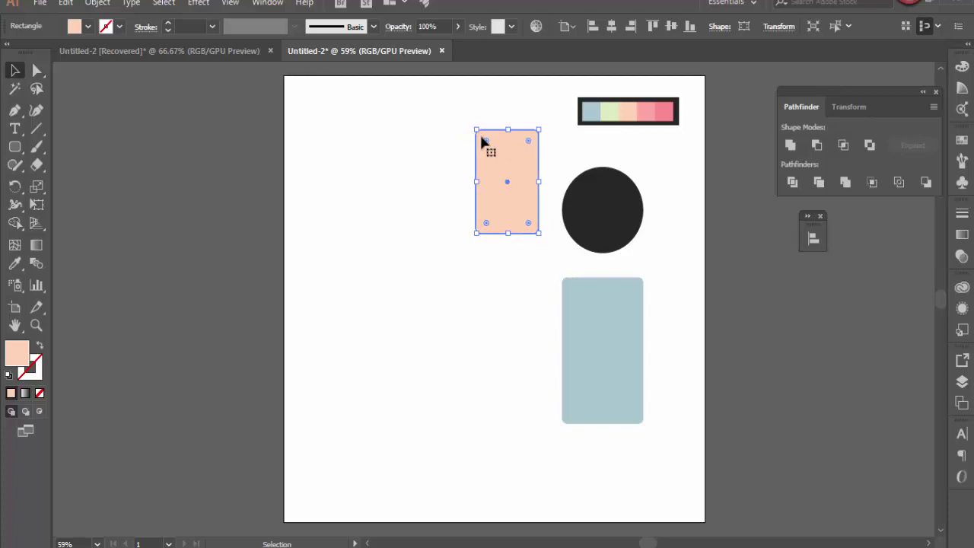
- Increase the corner rounding of the peach rectangle and the blue rectangle, then deselect them
drag(485, 142, 495, 152)
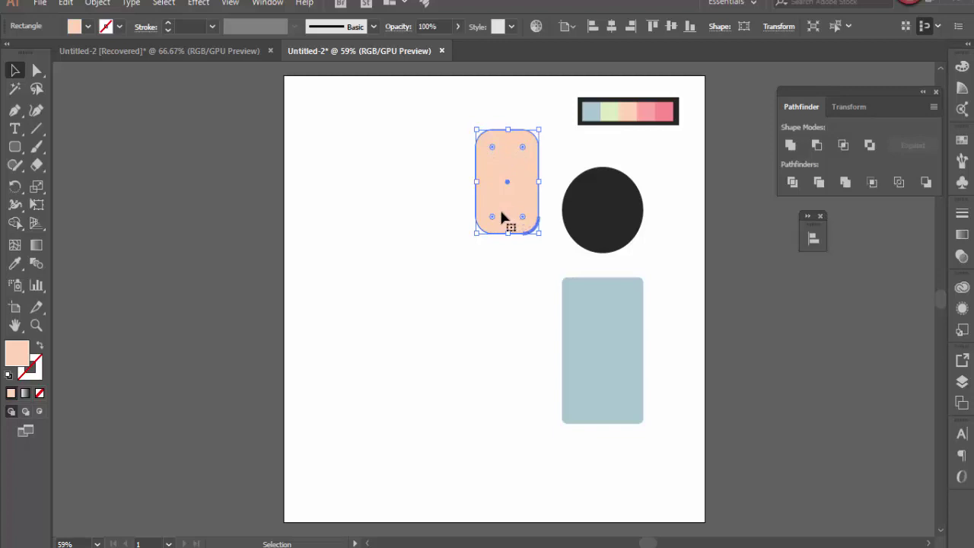
click(601, 313)
drag(571, 287, 587, 311)
click(664, 250)
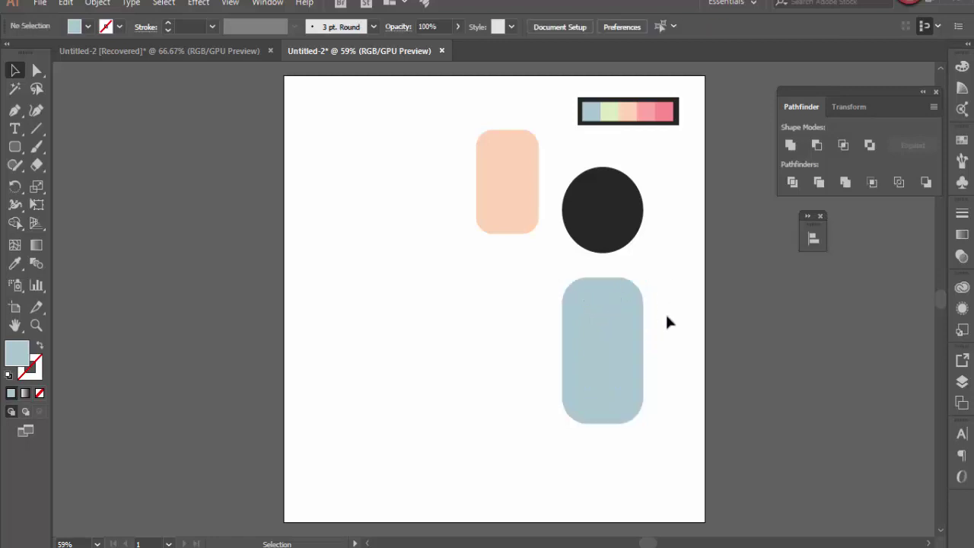
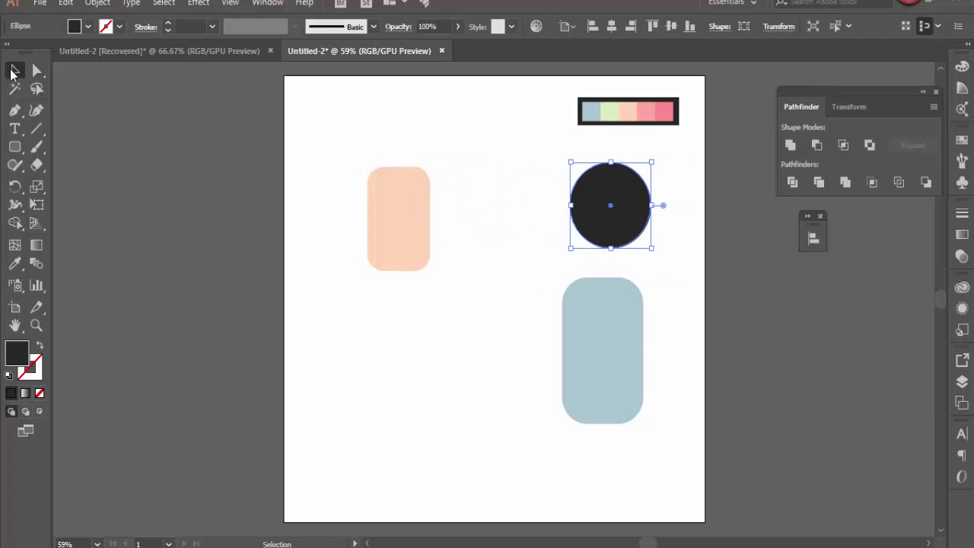
- Duplicate the dark circle onto the top of the peach face rectangle and bring the copy to the front
click(408, 190)
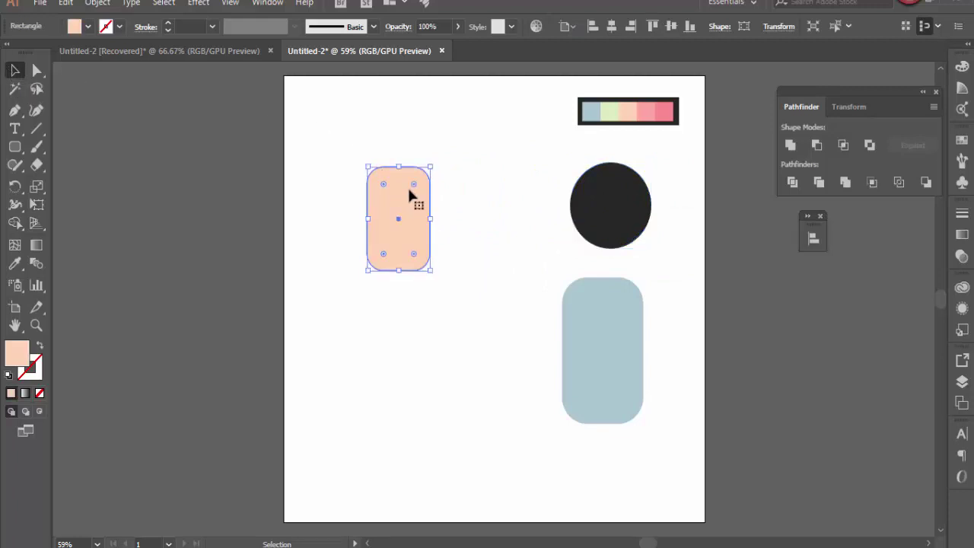
click(630, 195)
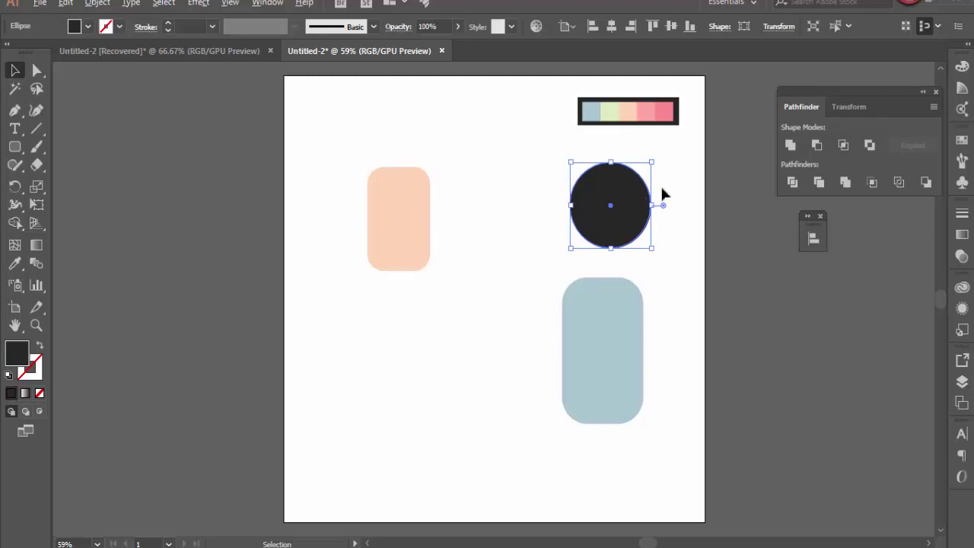
drag(630, 200, 399, 172)
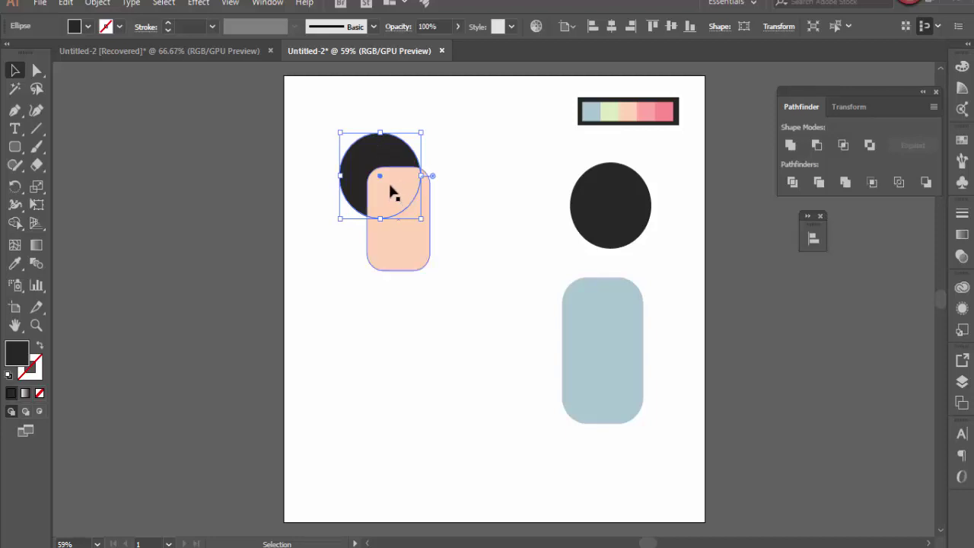
right_click(391, 157)
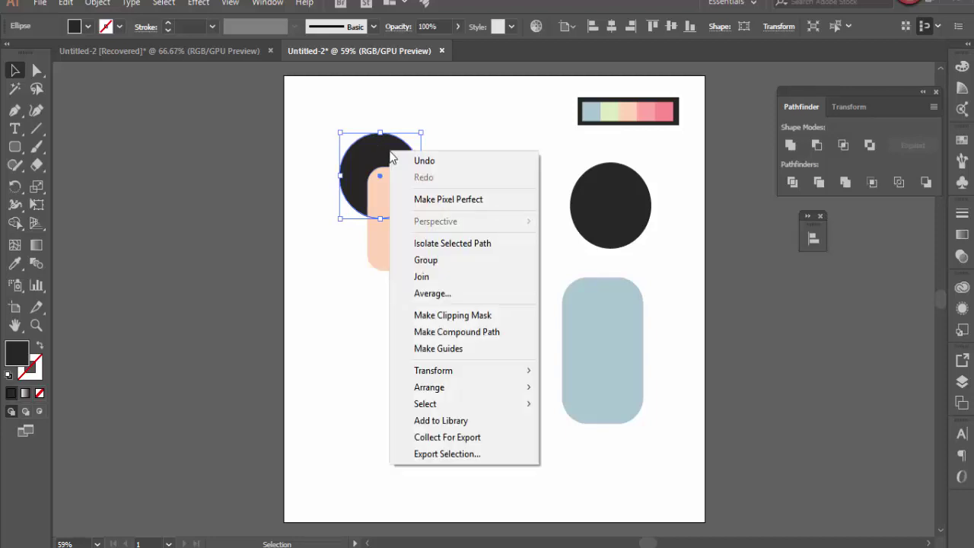
mouse_move(494, 389)
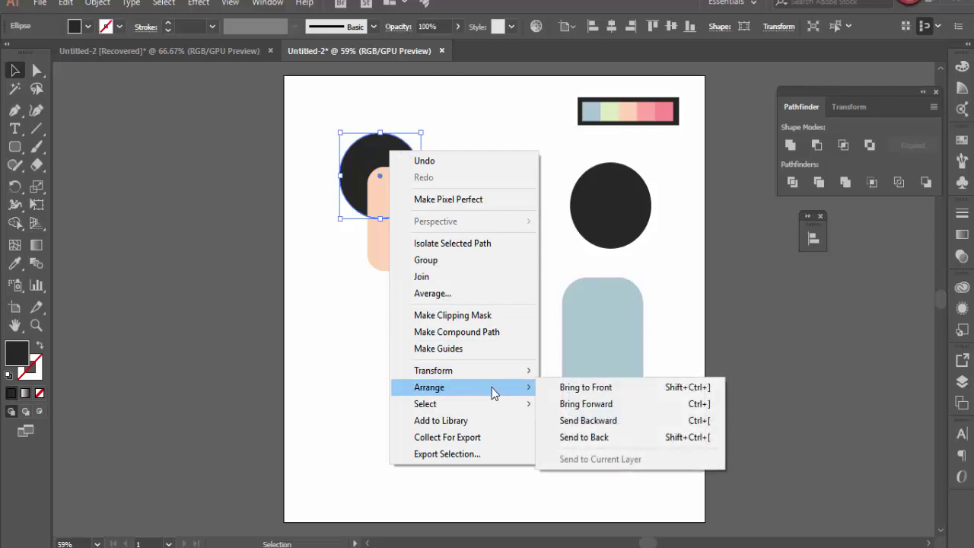
click(619, 389)
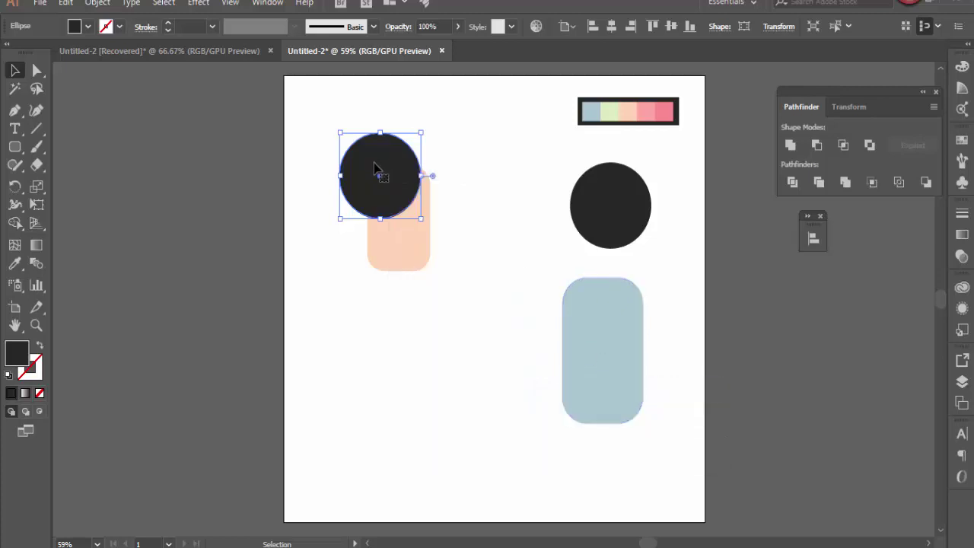
- Scale the copied circle down as a hair tuft and add a smaller copy beside it along the top of the face
drag(376, 170, 370, 150)
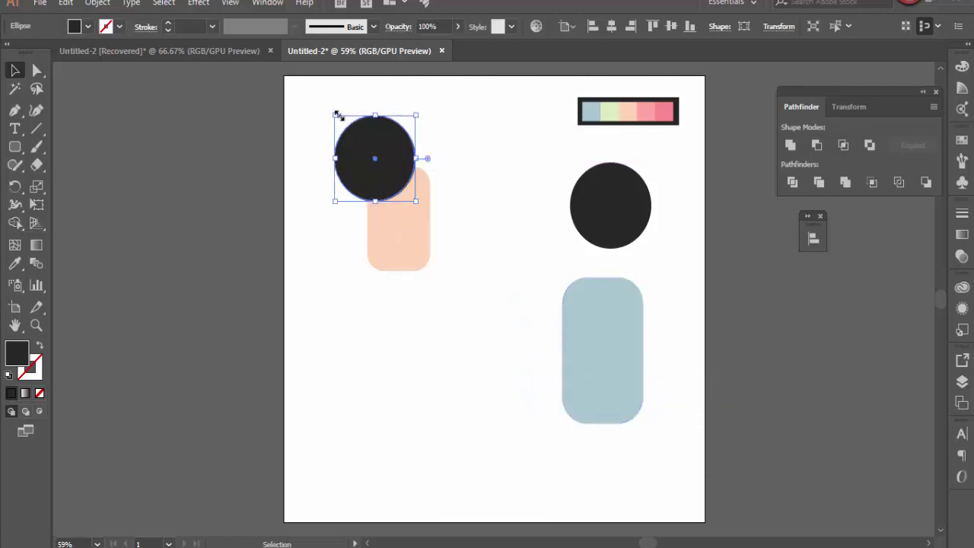
drag(337, 114, 417, 161)
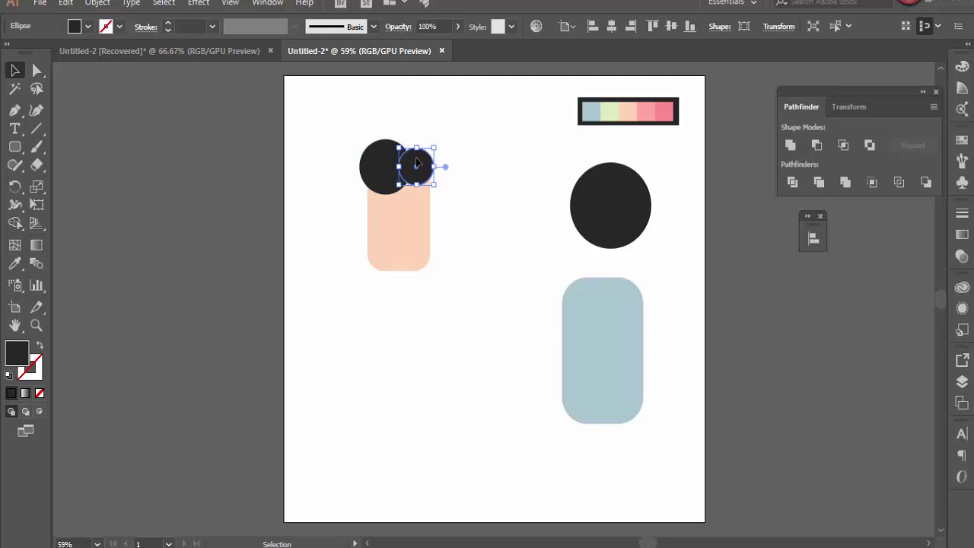
click(496, 157)
- Duplicate the larger hair circle slightly lower at the side of the head and send the copy to the back
alt+drag(383, 157, 376, 178)
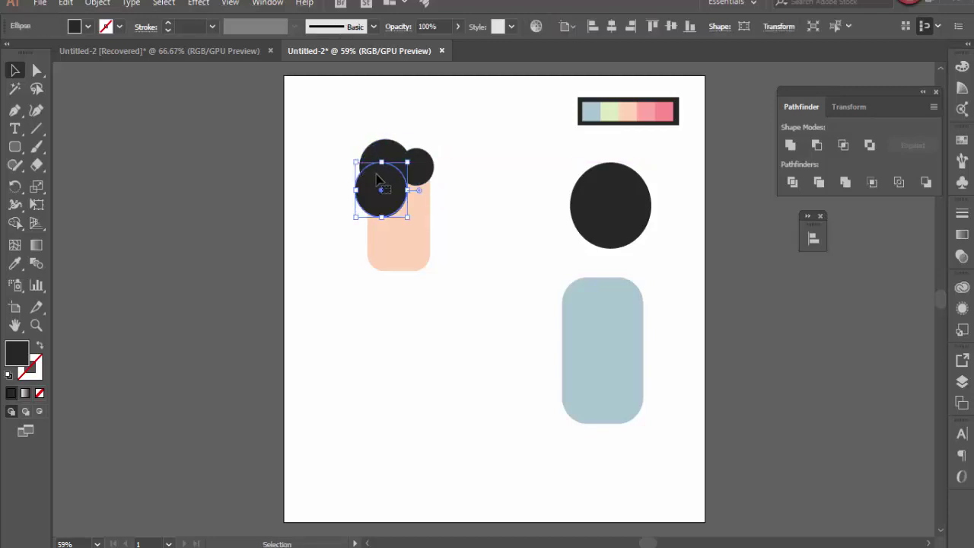
right_click(385, 180)
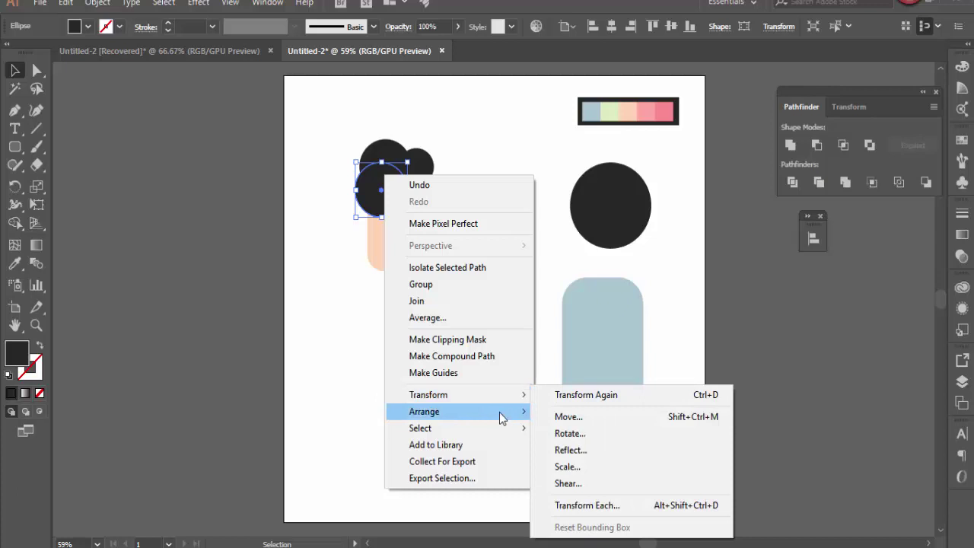
mouse_move(504, 416)
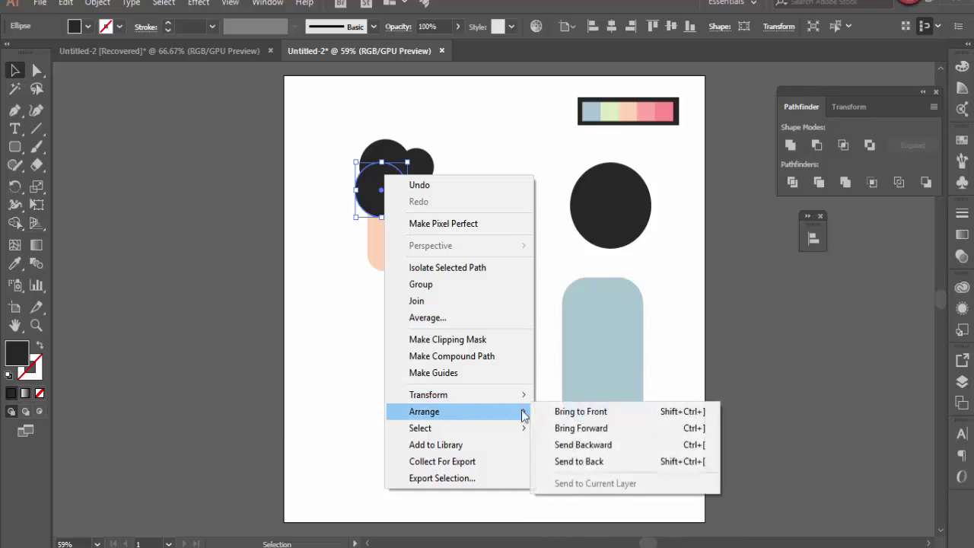
click(623, 462)
click(457, 200)
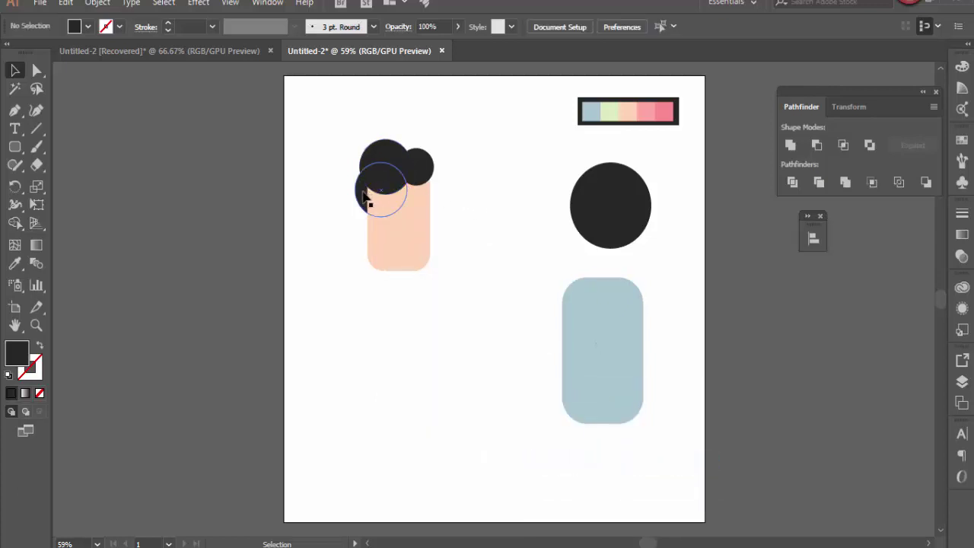
- Place a copy of the side hair circle behind the opposite side of the face at the same height
drag(364, 197, 402, 198)
click(497, 171)
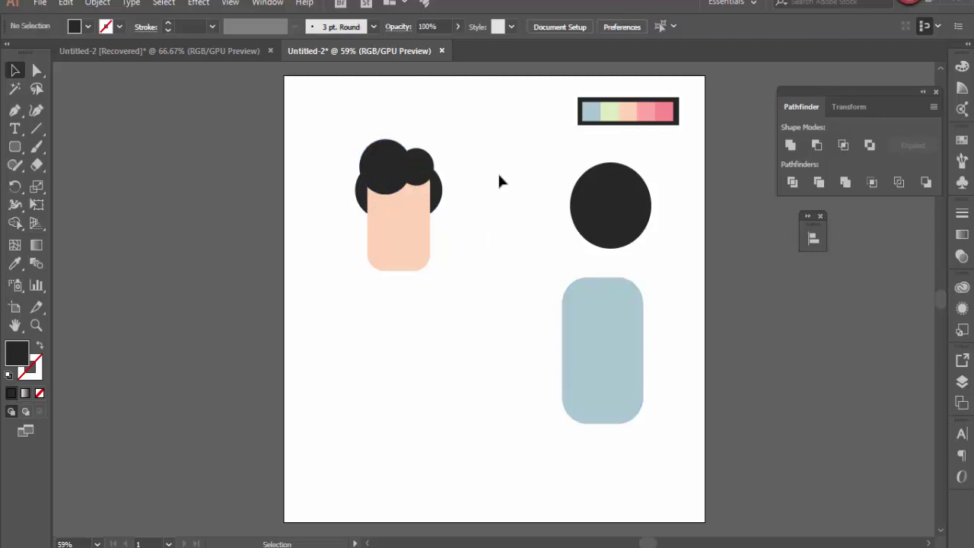
click(362, 195)
key(ctrl+shift+bracketright)
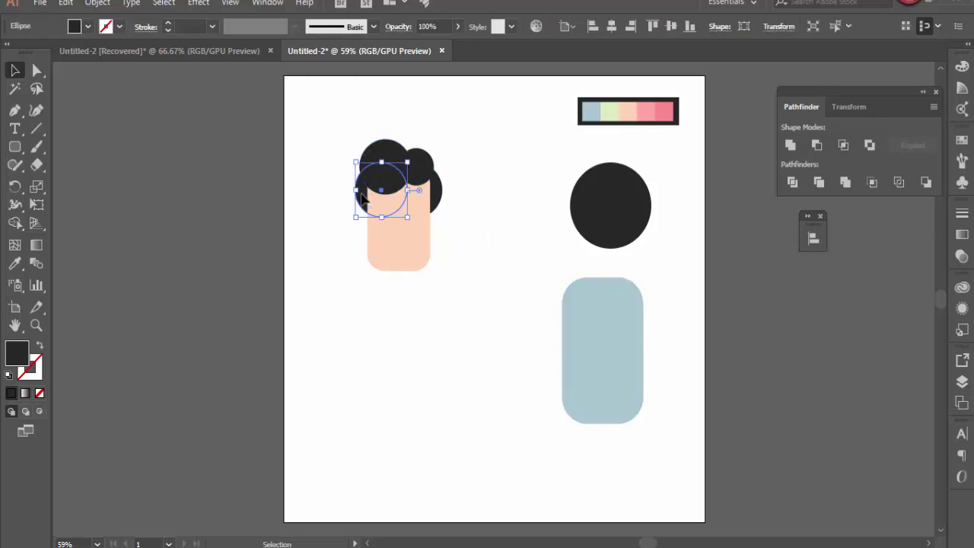
drag(362, 198, 440, 186)
click(459, 160)
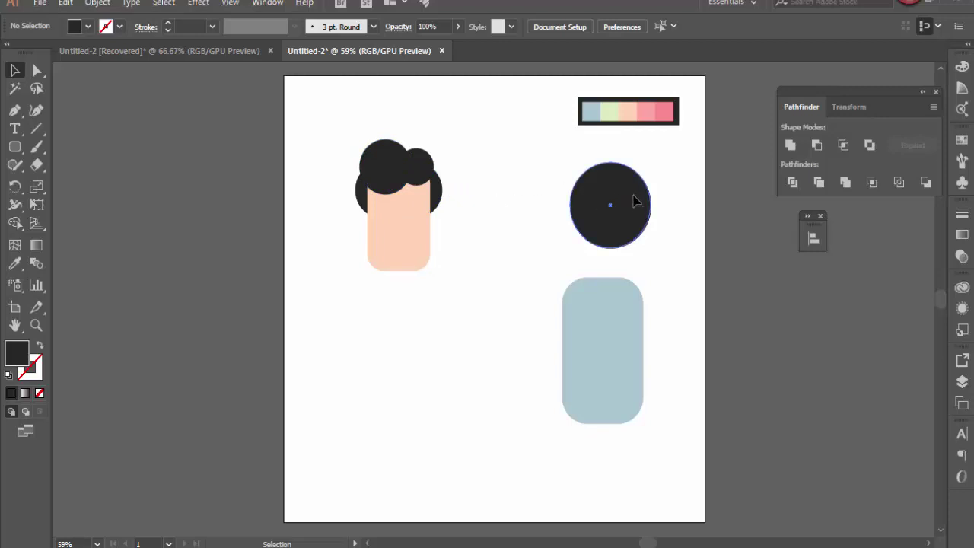
- Copy the large dark circle, shrink it to eye size on the face and bring it to the front
drag(637, 201, 411, 309)
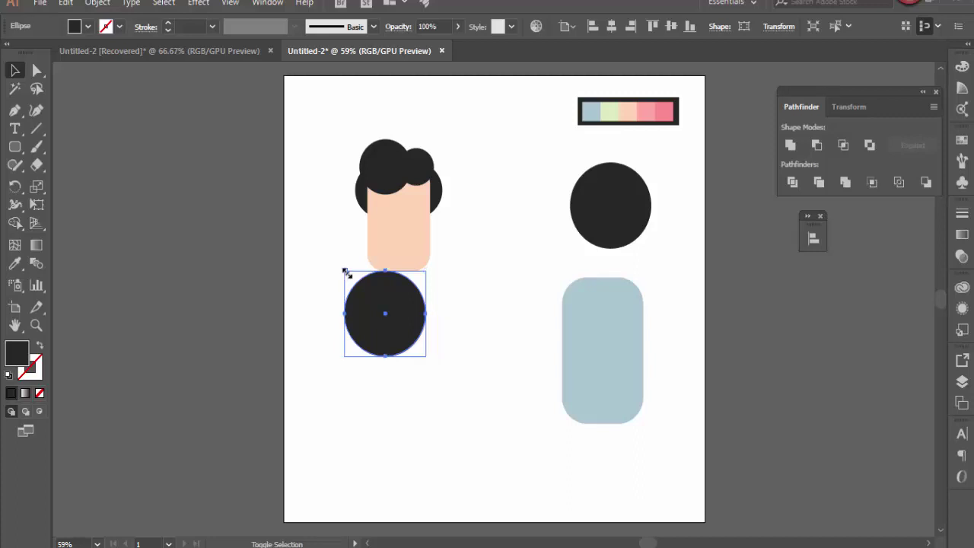
drag(346, 273, 388, 217)
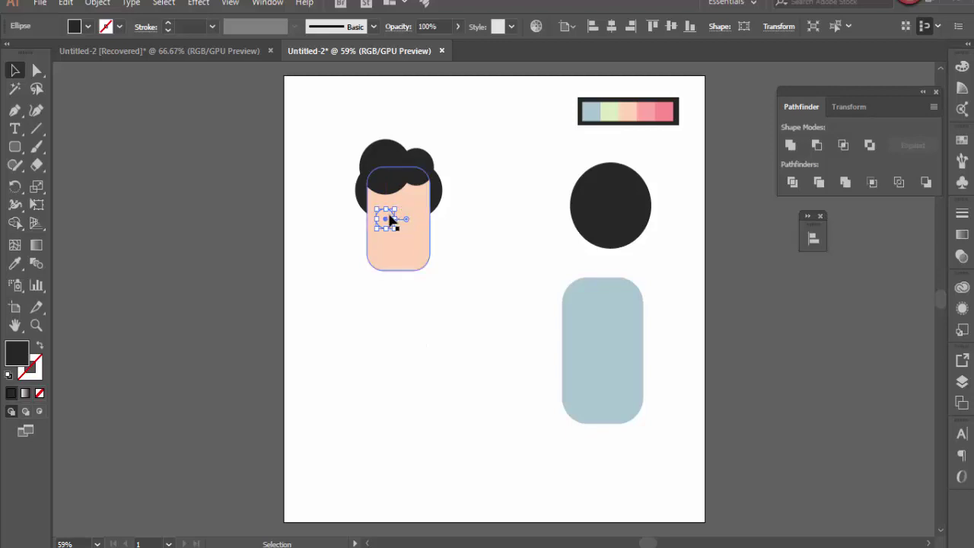
right_click(390, 220)
mouse_move(489, 451)
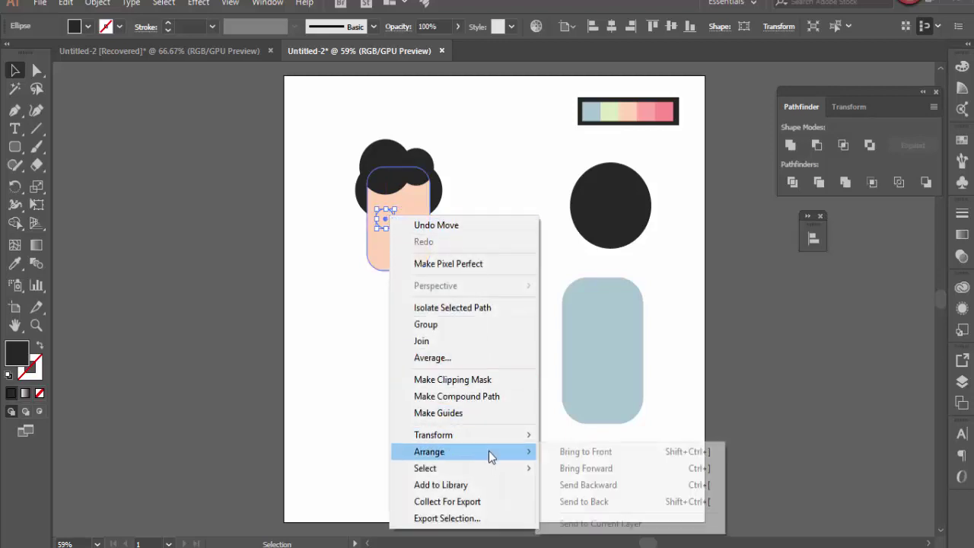
click(585, 452)
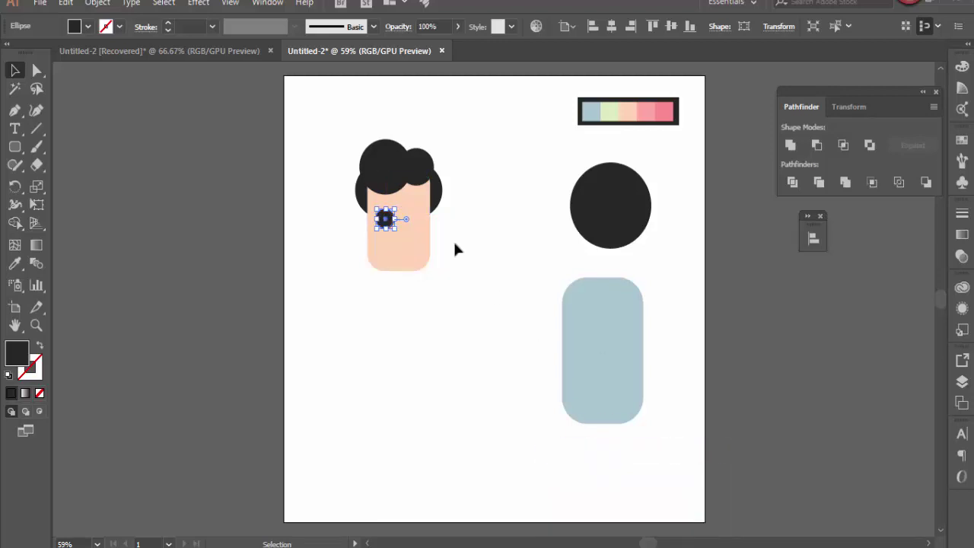
- Stretch the eye circle vertically into an oval and scale it down to fit the face
drag(385, 229, 387, 239)
scroll(398, 225, up, 2)
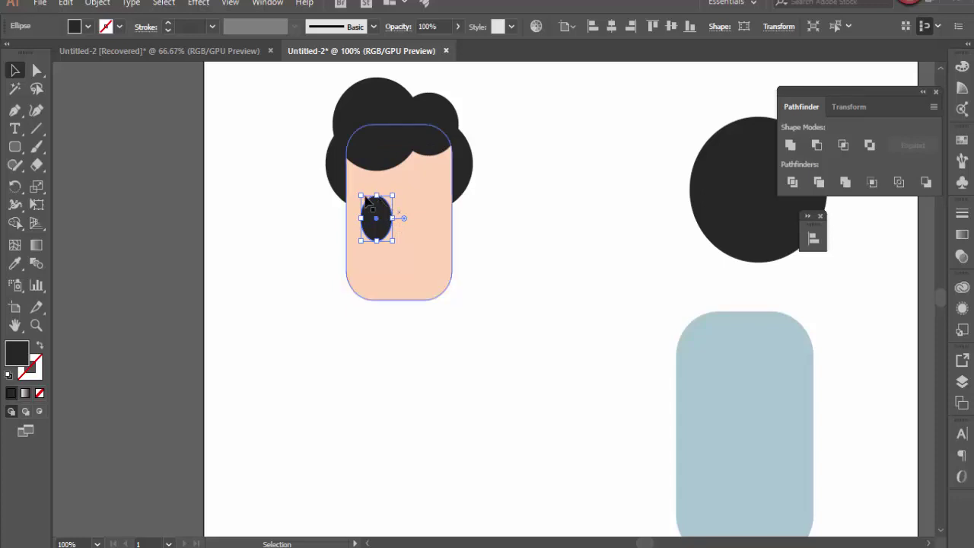
drag(361, 196, 377, 208)
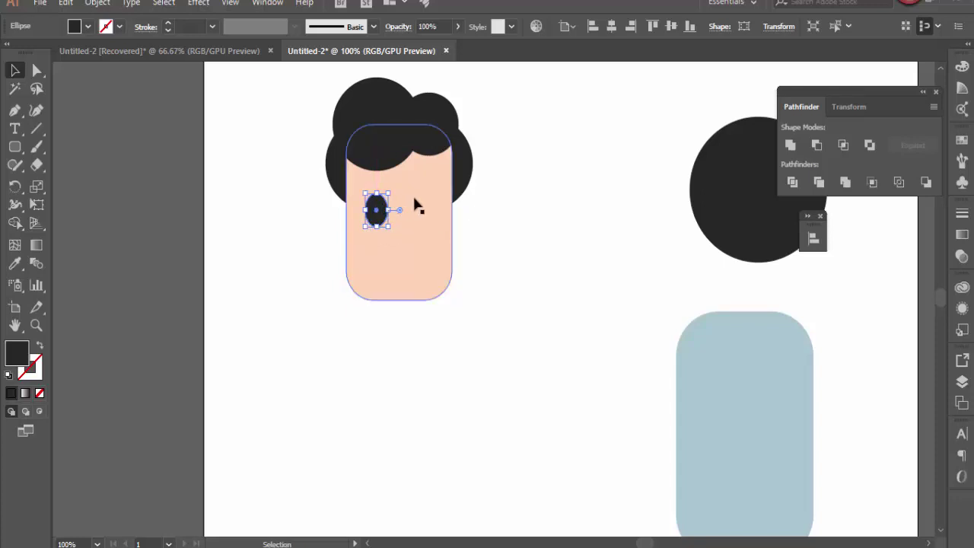
- Duplicate the oval eye horizontally to the other side of the face, then deselect it
click(411, 201)
click(381, 206)
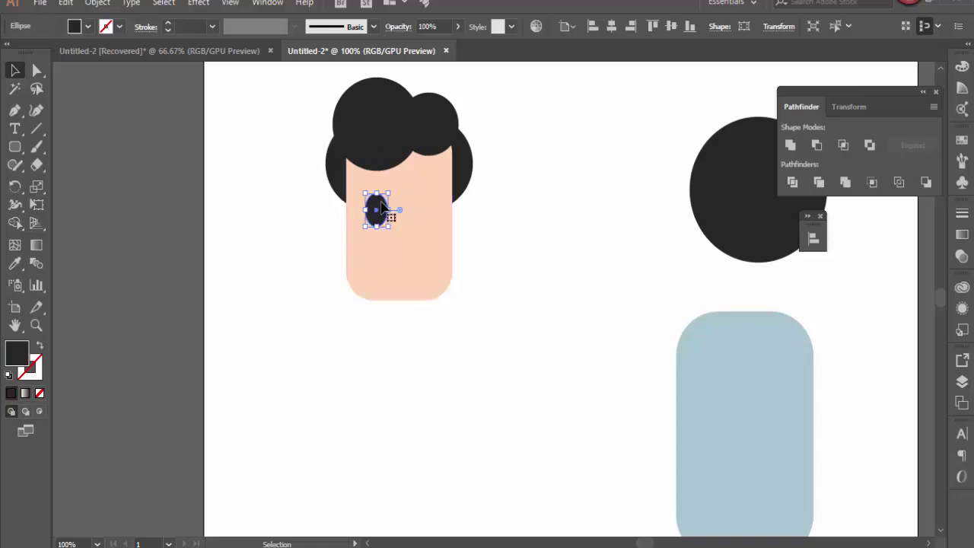
drag(379, 207, 423, 205)
click(508, 203)
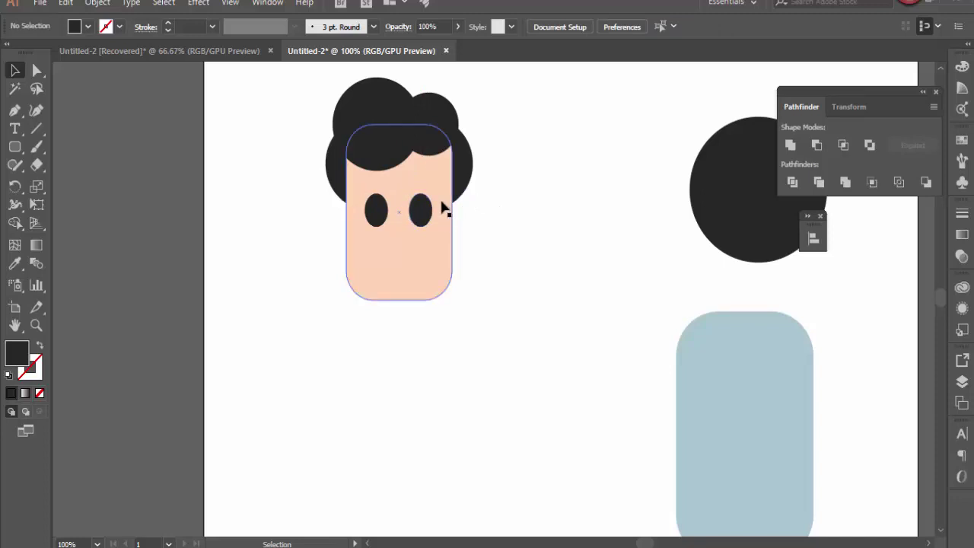
- Duplicate the large dark circle over the lower face and bring the copy to the front
click(746, 177)
drag(736, 187, 379, 308)
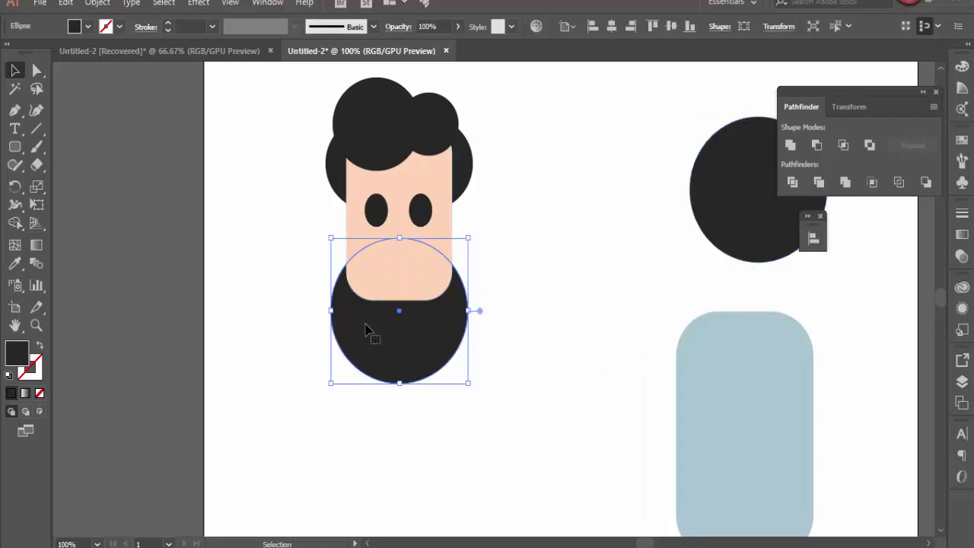
right_click(366, 329)
mouse_move(448, 251)
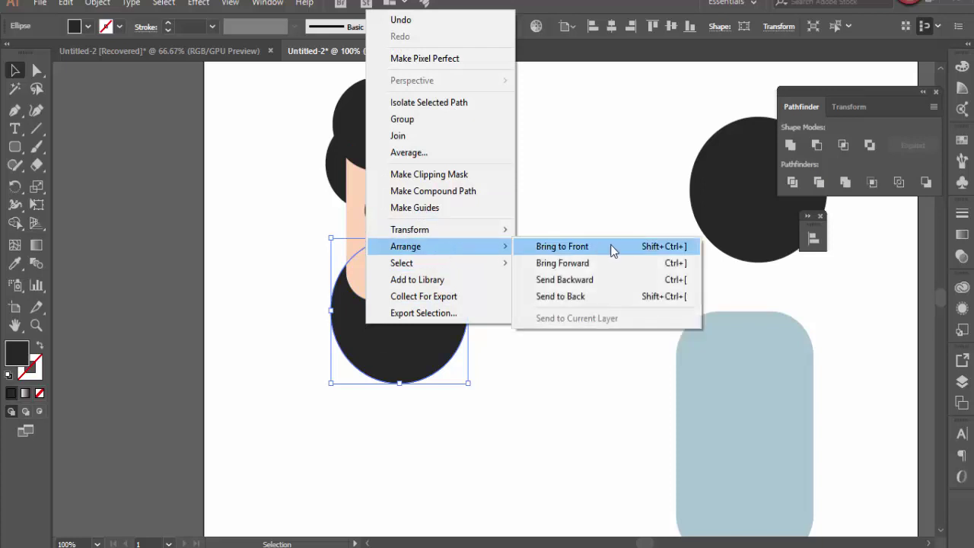
click(615, 251)
- Scale the circle down to mouth size and centre it on the face below the eyes
drag(331, 238, 409, 322)
drag(432, 339, 392, 247)
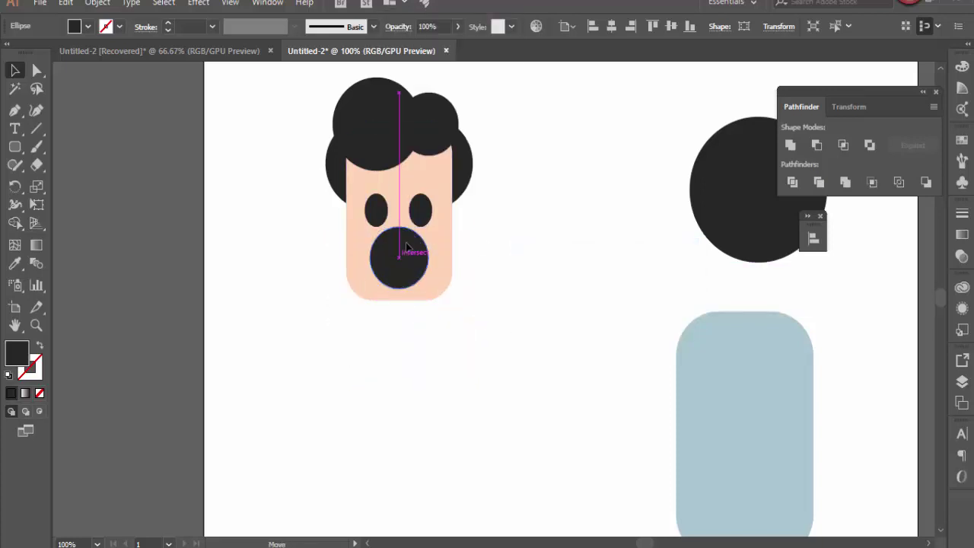
click(538, 242)
- Select both eyes and nudge them up slightly to leave more space above the mouth
scroll(538, 242, up, 3)
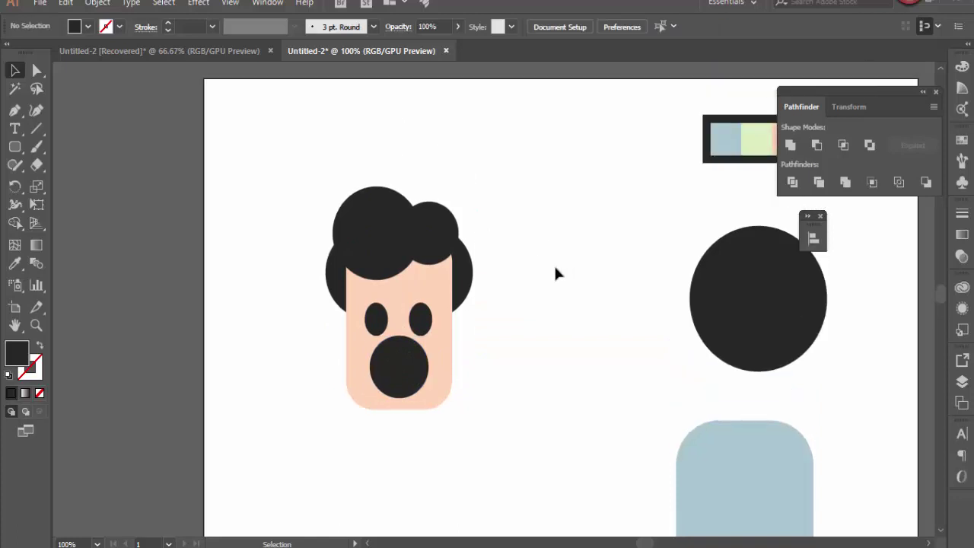
click(376, 320)
shift+click(420, 319)
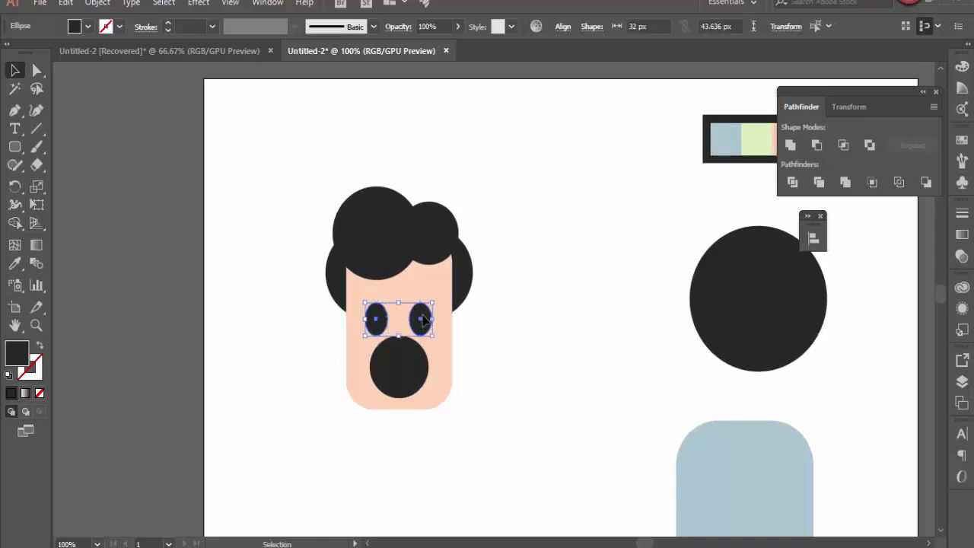
drag(424, 321, 424, 317)
key(Up)
key(Up)
key(Down)
key(Up)
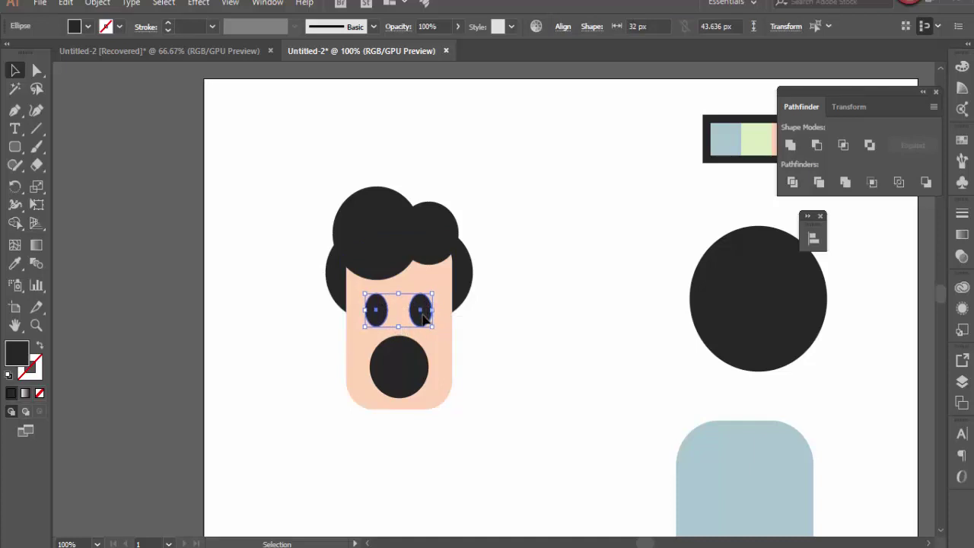
key(Down)
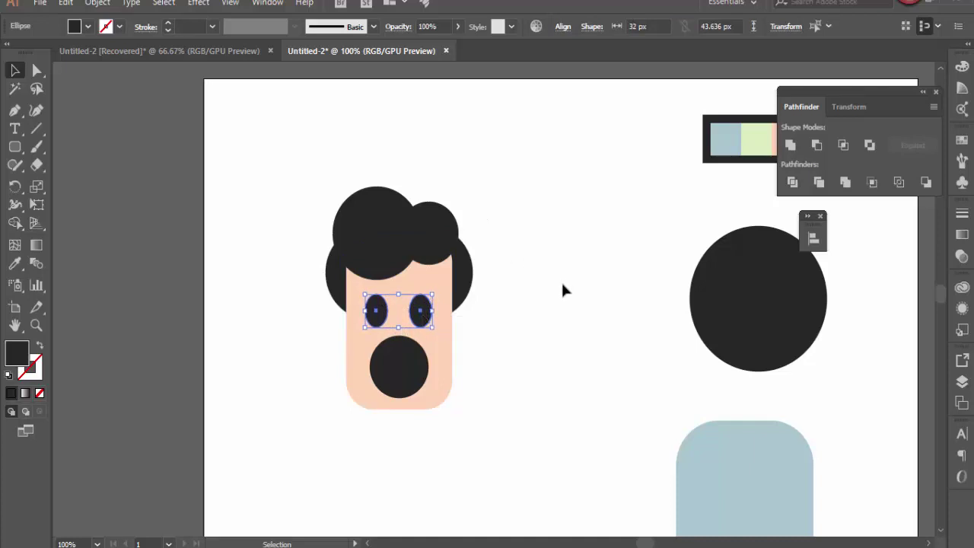
click(564, 289)
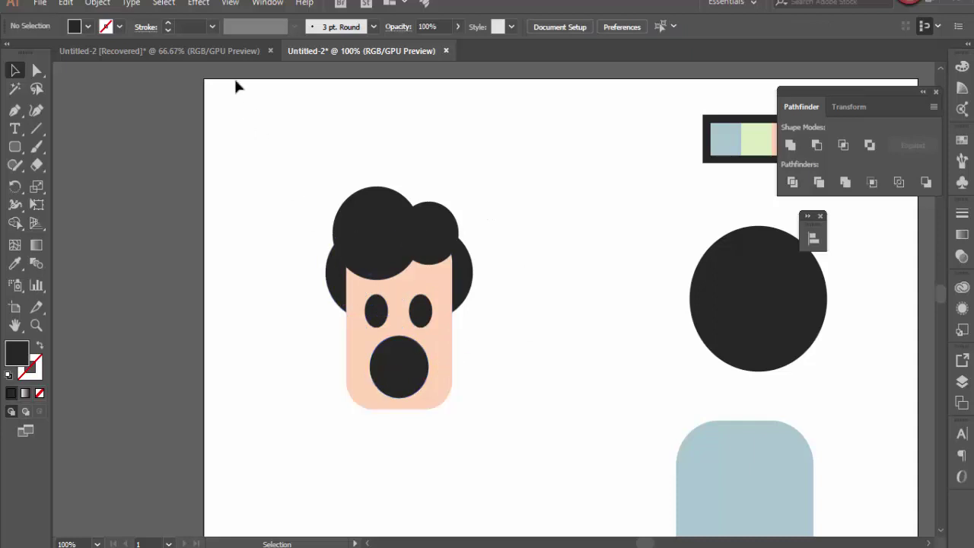
- After checking the reference character's mouth, collapse the Pathfinder panel and duplicate the mouth circle downward so the two circles overlap
click(226, 51)
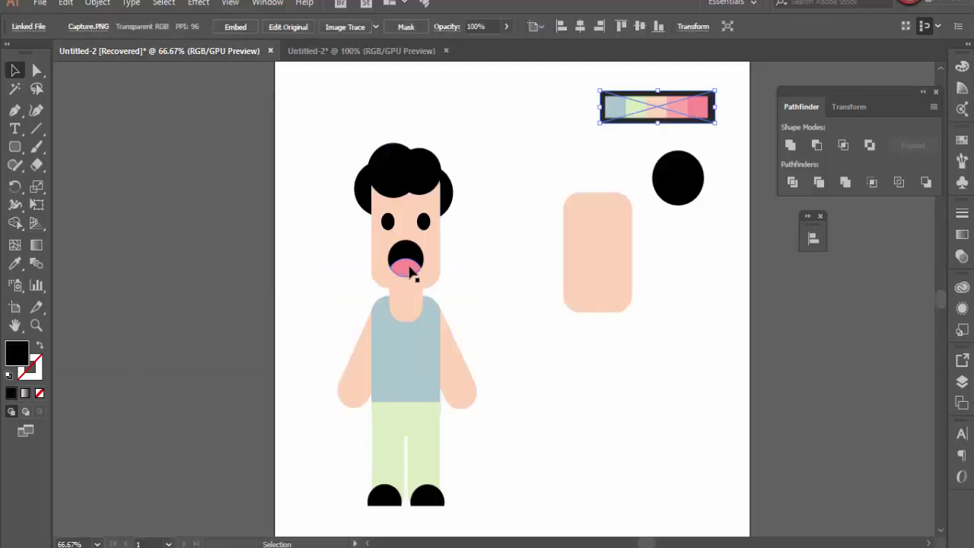
click(368, 53)
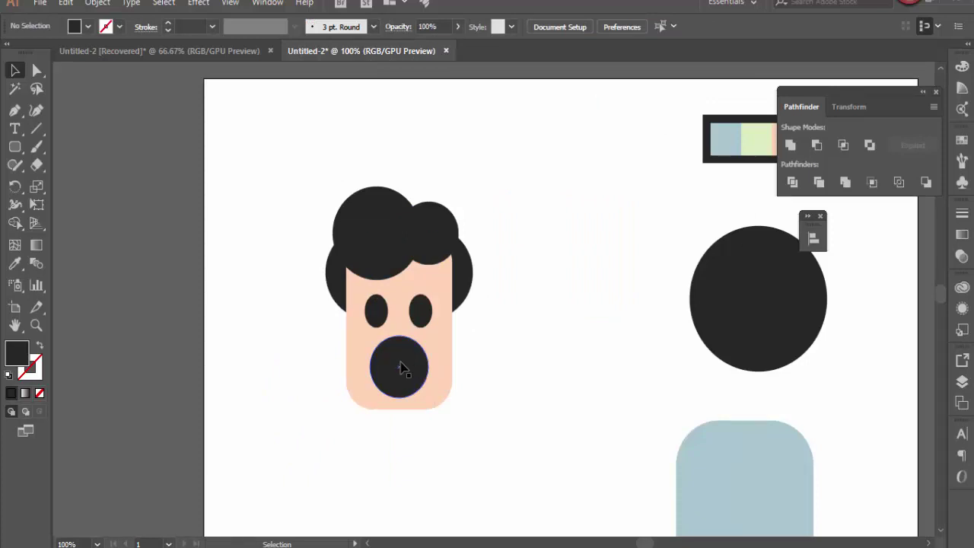
click(925, 92)
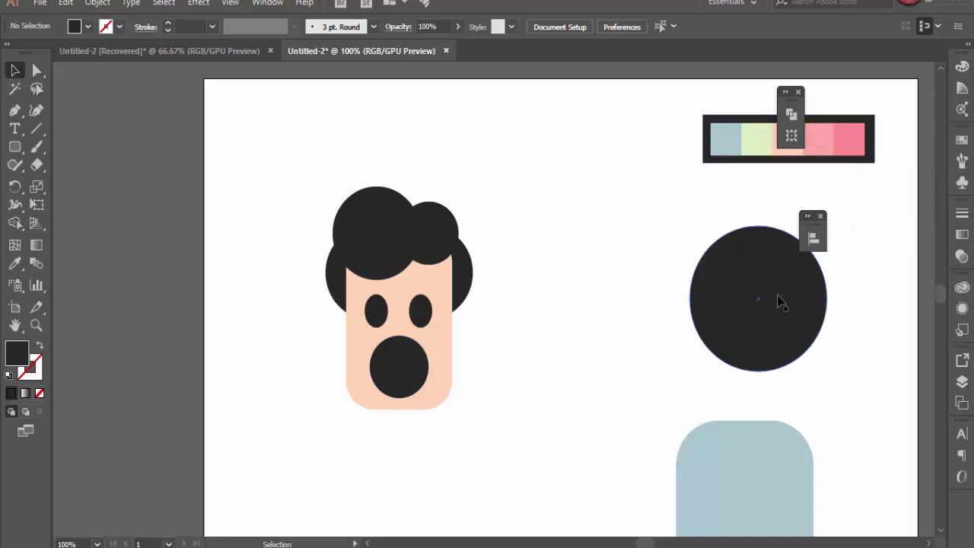
drag(394, 359, 394, 389)
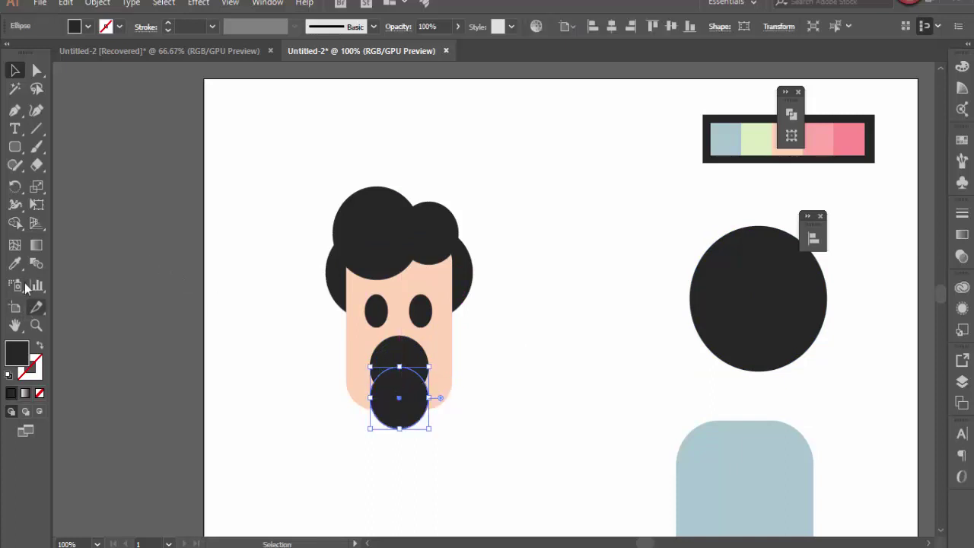
- Recolour the lower mouth circle with the darkest pink sampled from the palette image
click(14, 263)
click(856, 137)
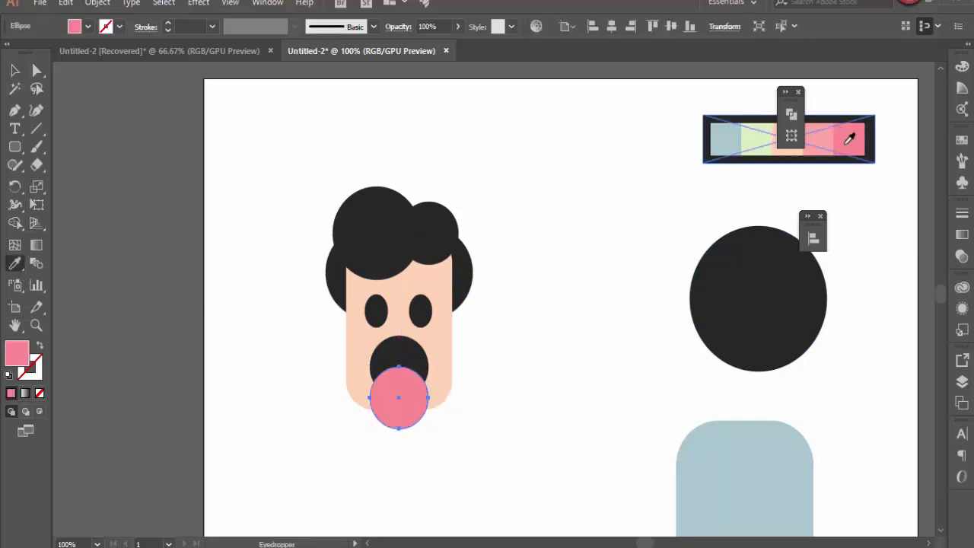
click(14, 71)
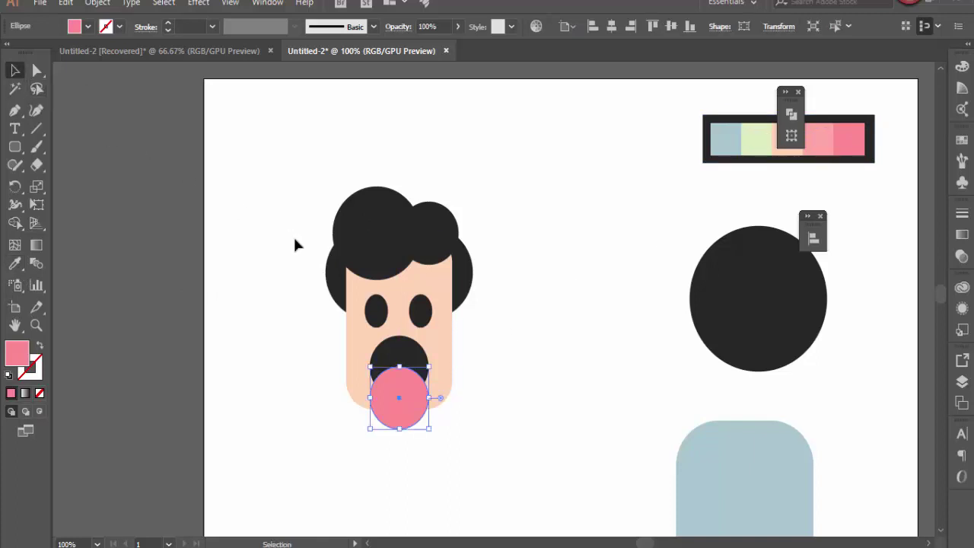
- Nudge the pink circle up slightly so it overlaps more of the dark mouth circle, and deselect it
key(Up)
key(Up)
key(Up)
key(Up)
key(Up)
key(Up)
key(Up)
key(Up)
key(Up)
key(Up)
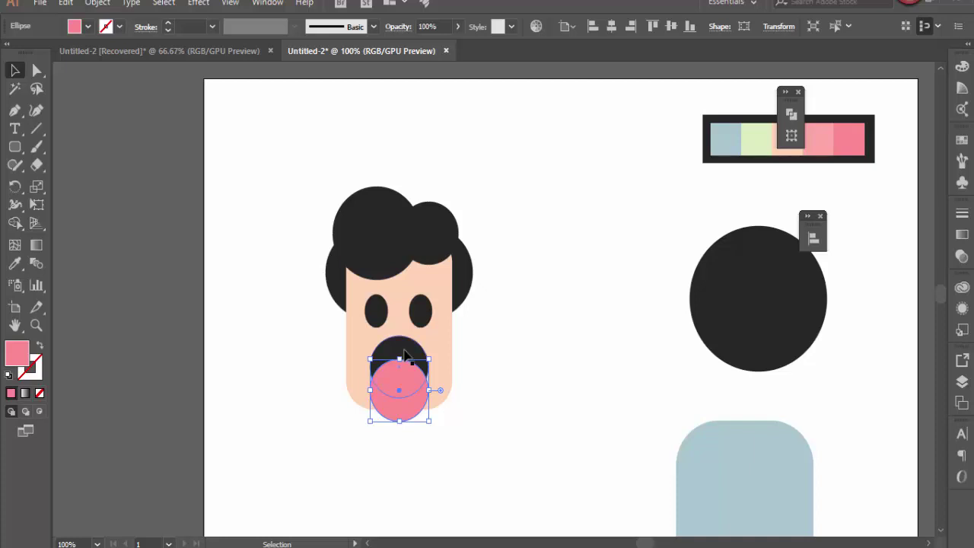
click(506, 312)
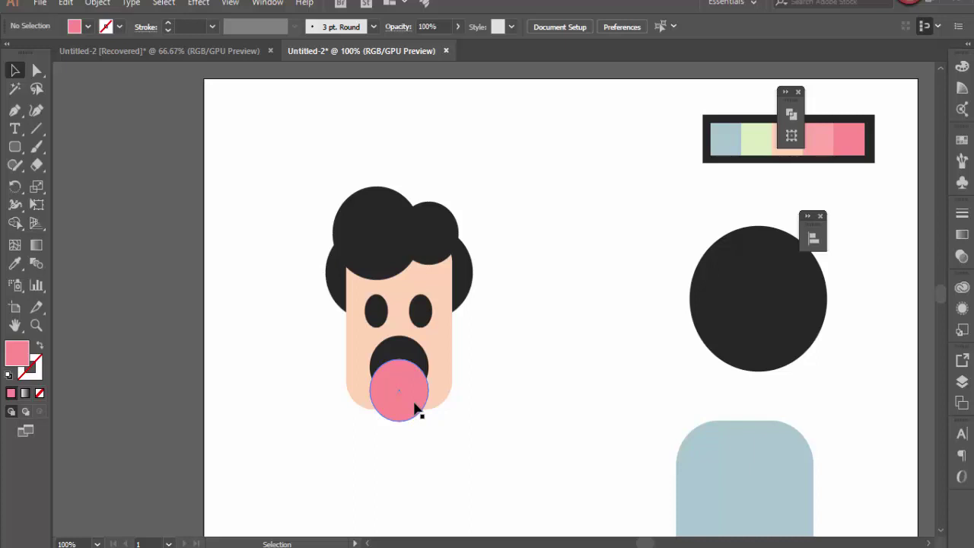
- Show the Pathfinder panel and divide the overlapping dark and pink mouth circles into separate pieces
click(267, 3)
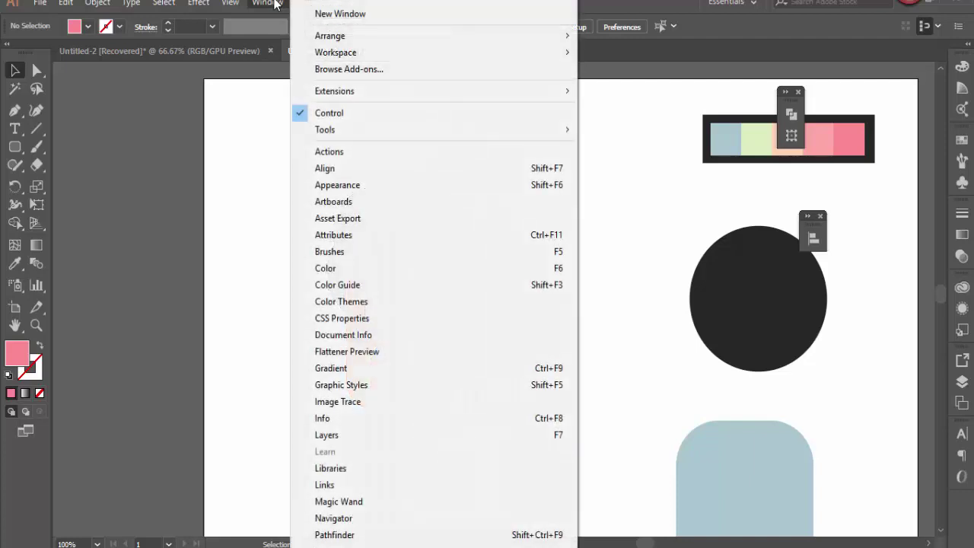
click(378, 535)
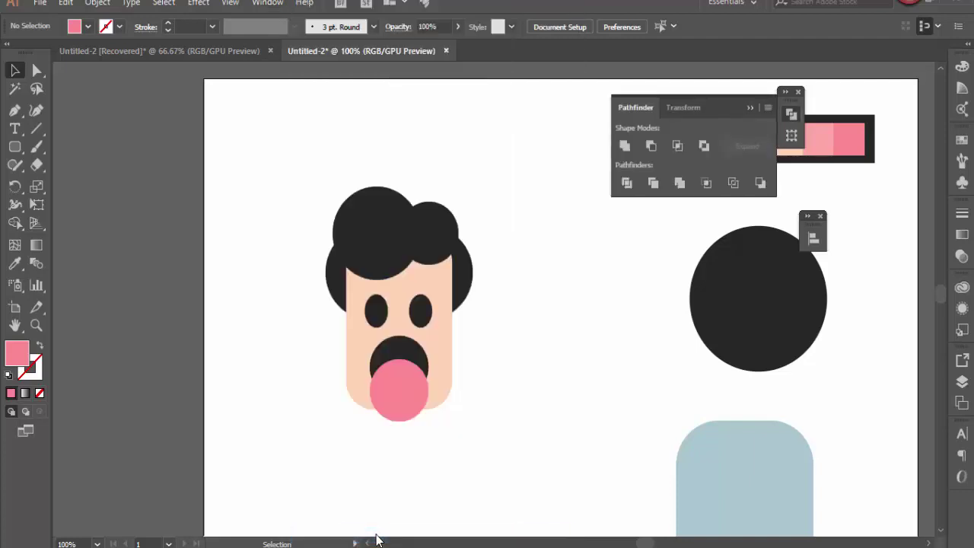
click(409, 355)
shift+click(408, 411)
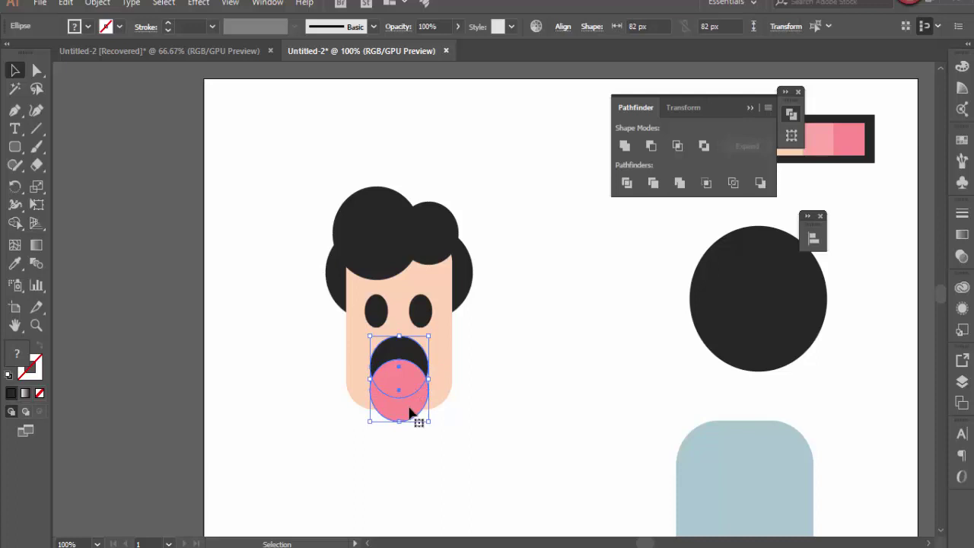
click(627, 187)
click(542, 357)
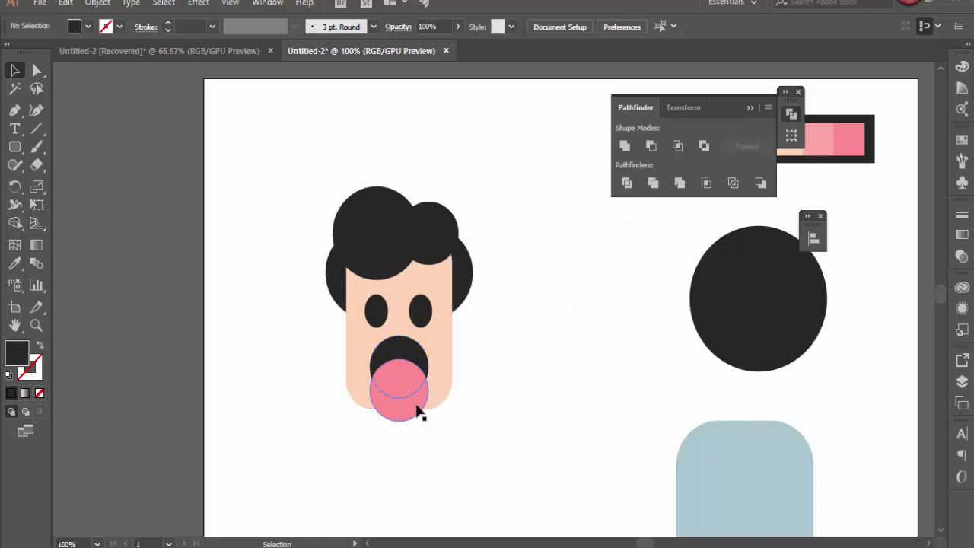
- Isolate the divided mouth group and delete the pink piece outside the dark circle, leaving only the tongue
click(417, 411)
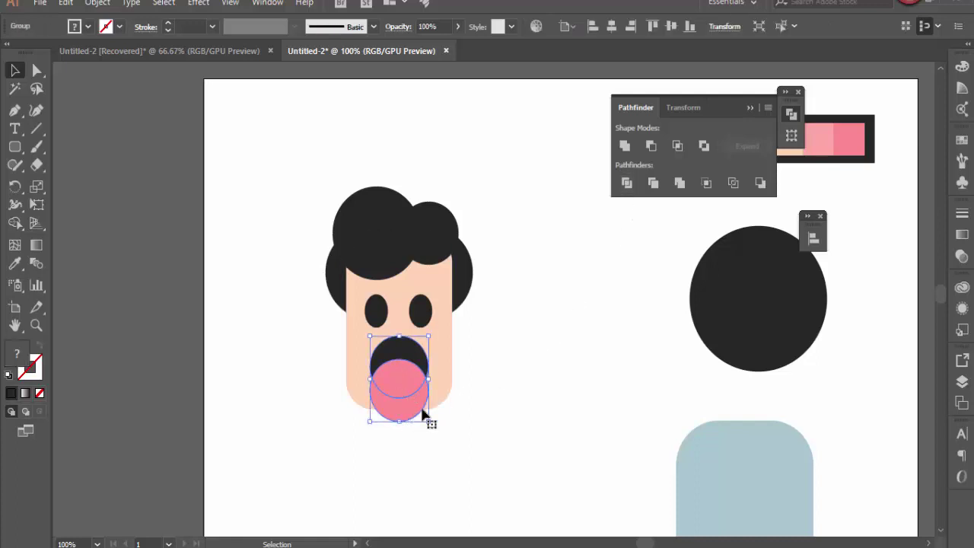
click(423, 411)
click(413, 404)
double_click(409, 409)
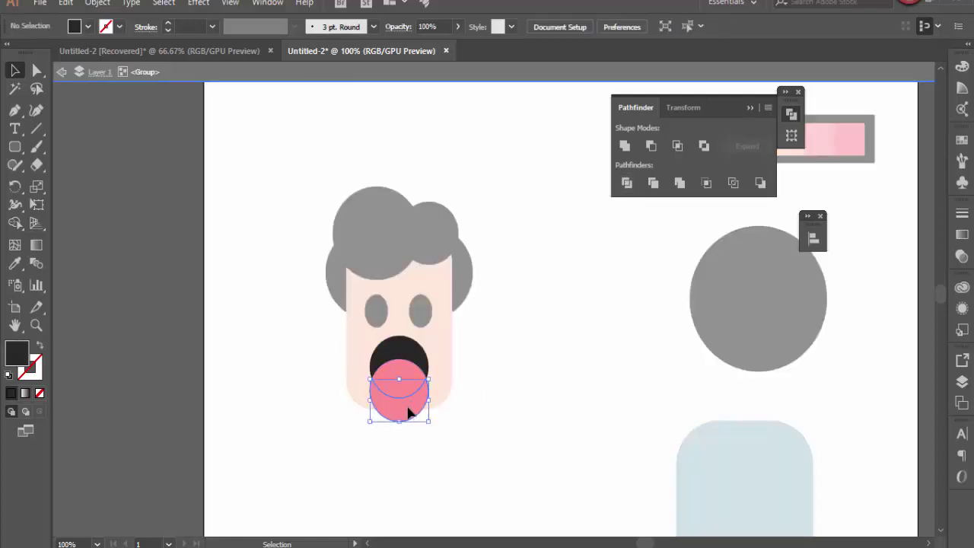
key(ctrl+7)
click(468, 347)
double_click(504, 321)
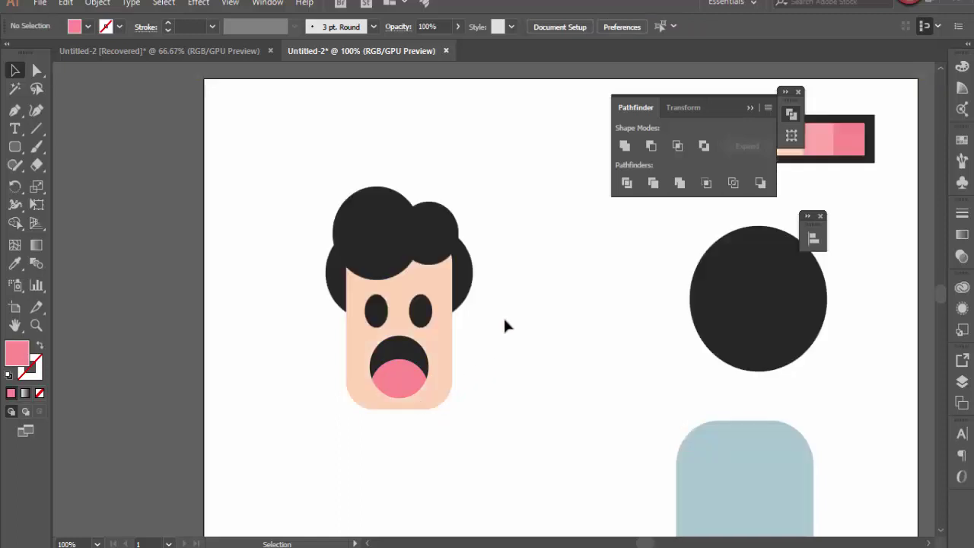
- Enter the mouth group and select its dark and pink pieces in turn to examine how they were divided
double_click(408, 387)
click(404, 354)
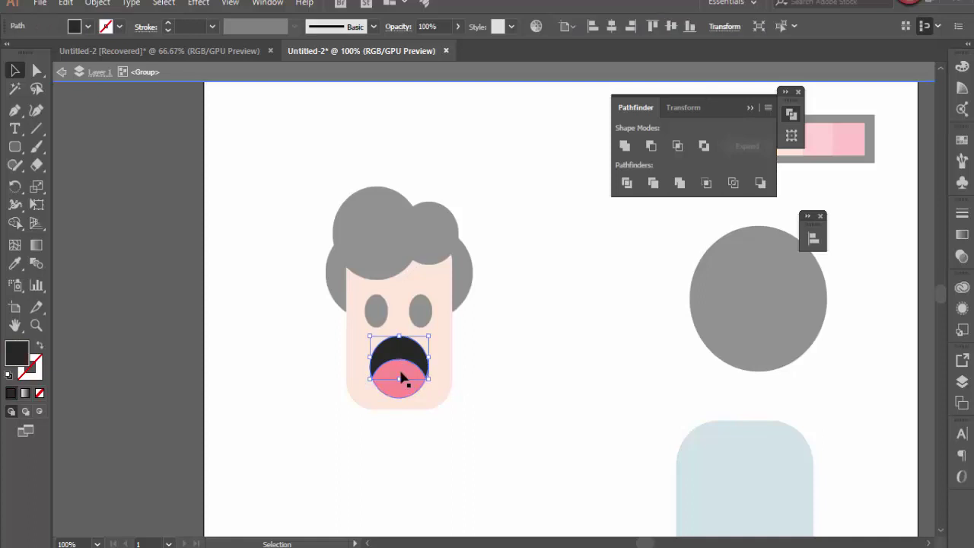
click(403, 394)
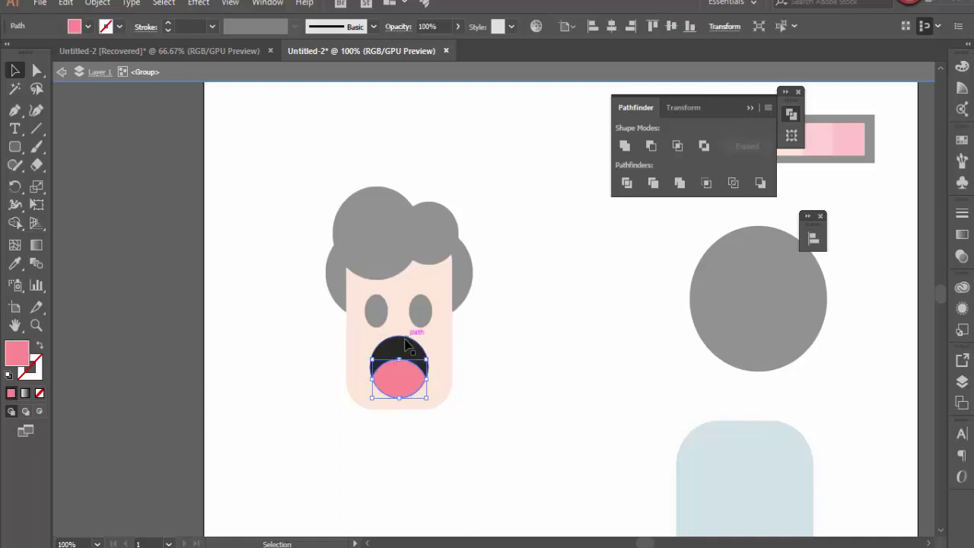
double_click(502, 350)
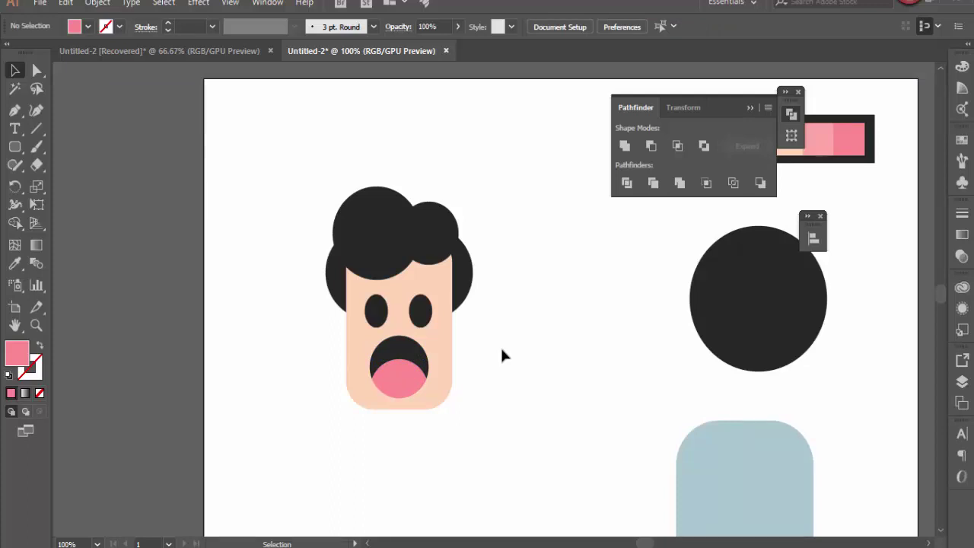
- Duplicate the blue rounded rectangle and place the copy beneath the head as the torso
scroll(601, 276, down, 2)
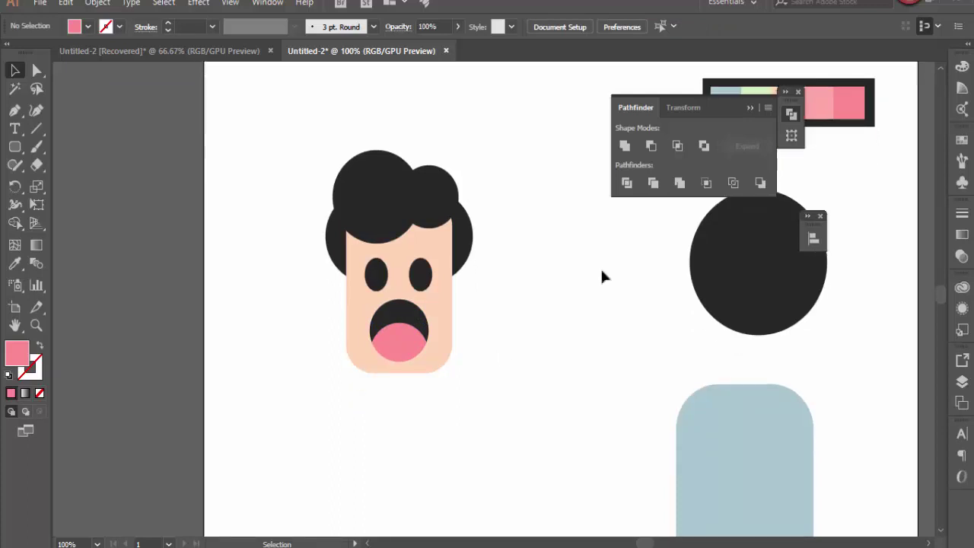
scroll(600, 268, down, 3)
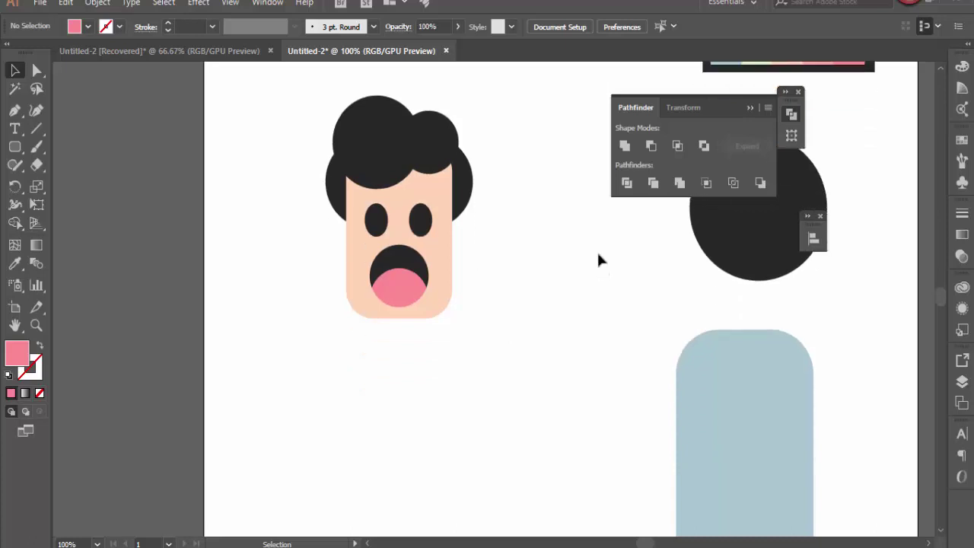
scroll(592, 253, down, 2)
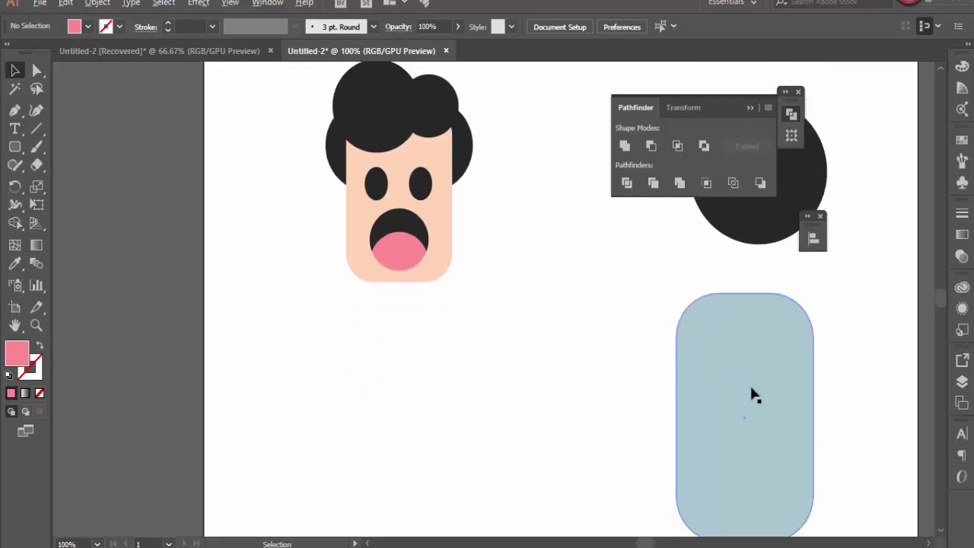
drag(752, 378, 409, 384)
scroll(417, 356, down, 1)
click(556, 303)
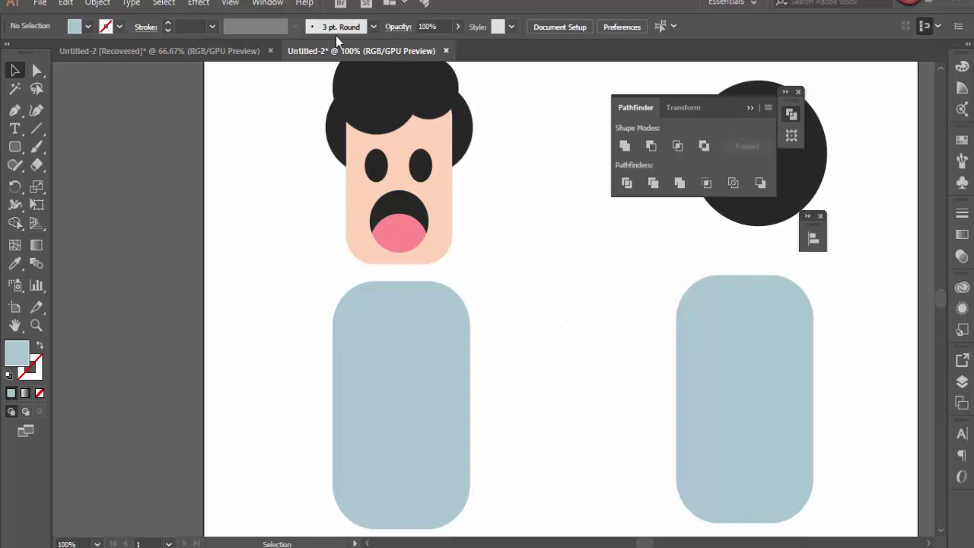
- After checking the reference character, duplicate the face's rounded rectangle downward and shrink the copy to neck size
click(160, 50)
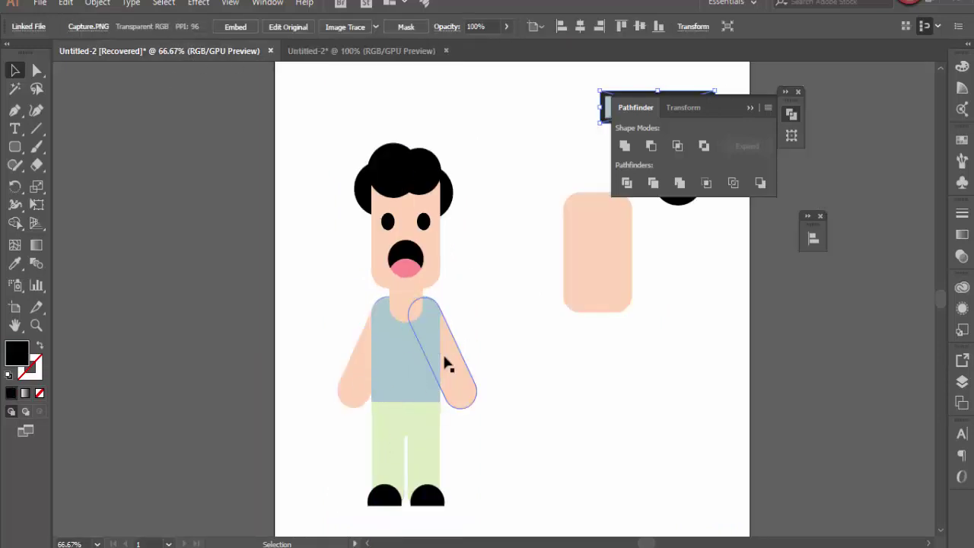
click(340, 52)
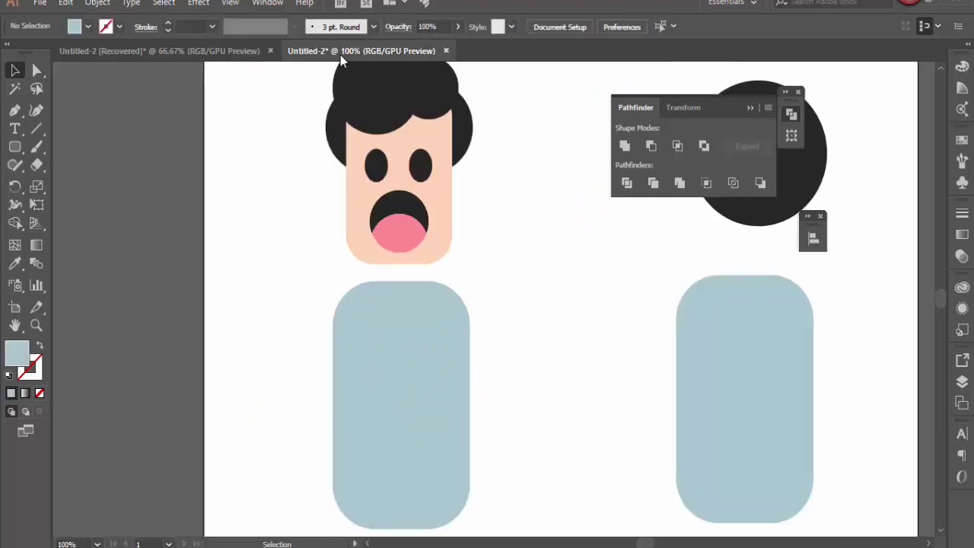
click(441, 204)
drag(443, 201, 446, 309)
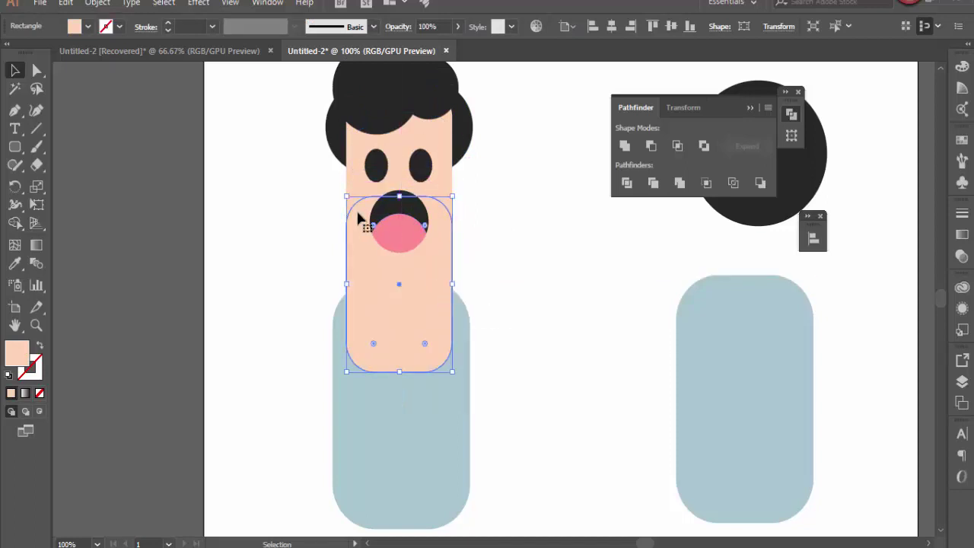
drag(347, 198, 404, 266)
- Centre the neck piece between the chin and the top of the torso, and send it backward
drag(437, 321, 411, 270)
key(ctrl+[)
click(515, 250)
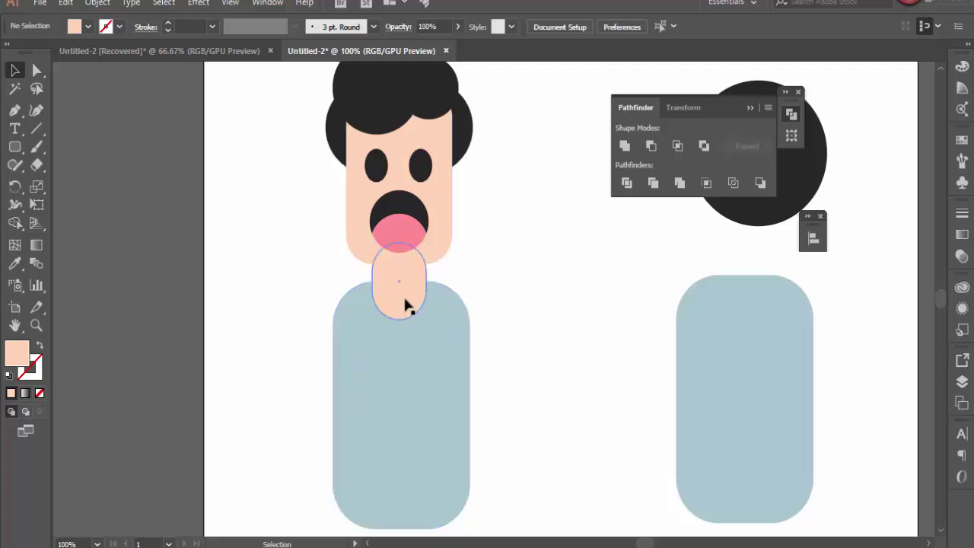
click(408, 306)
click(534, 229)
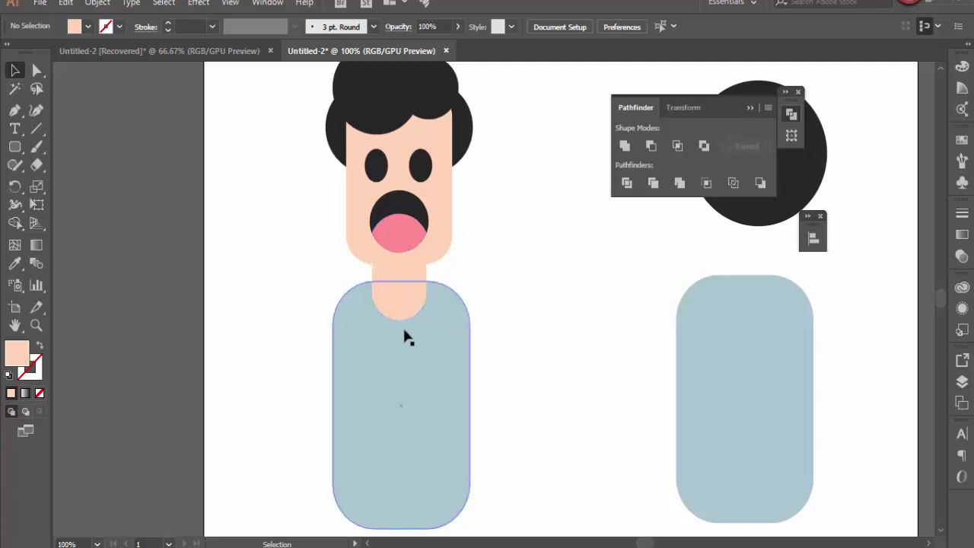
- Shorten the torso from its lower edge and move the whole character up to make room for the legs
scroll(546, 251, down, 5)
scroll(522, 226, down, 2)
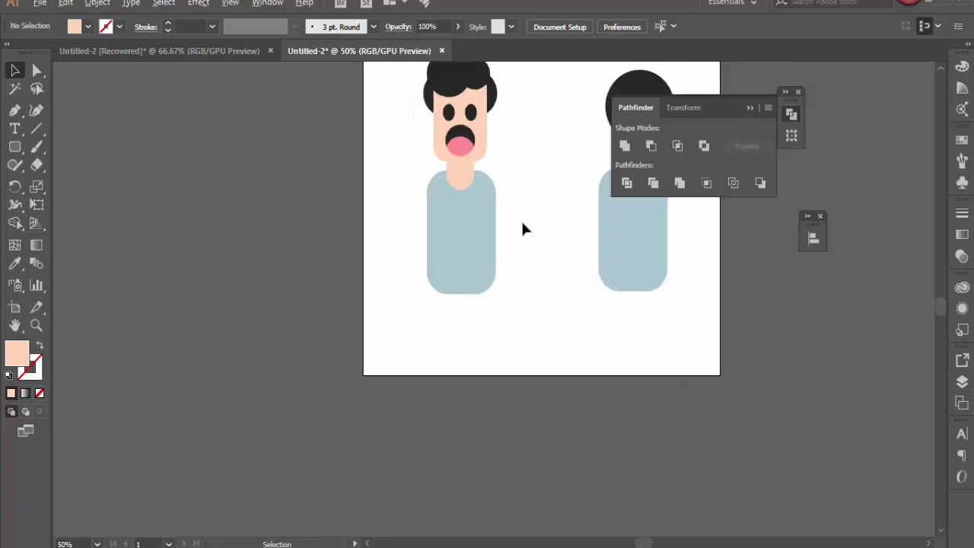
scroll(537, 237, up, 2)
click(469, 299)
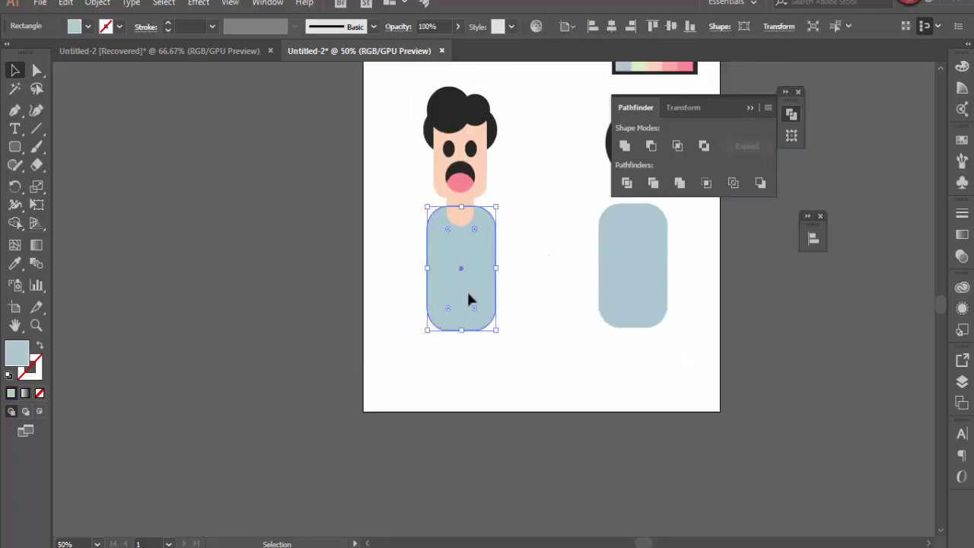
drag(461, 330, 462, 306)
click(522, 235)
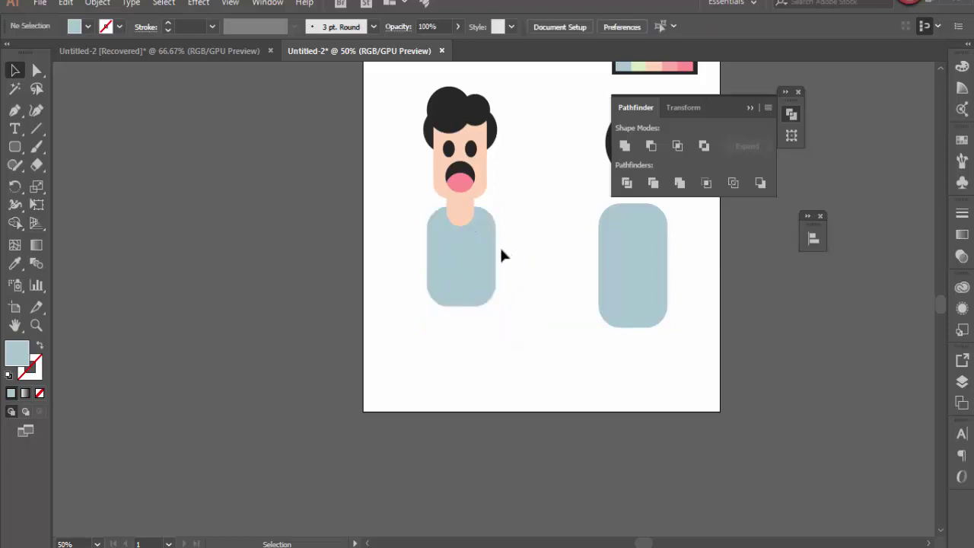
click(463, 278)
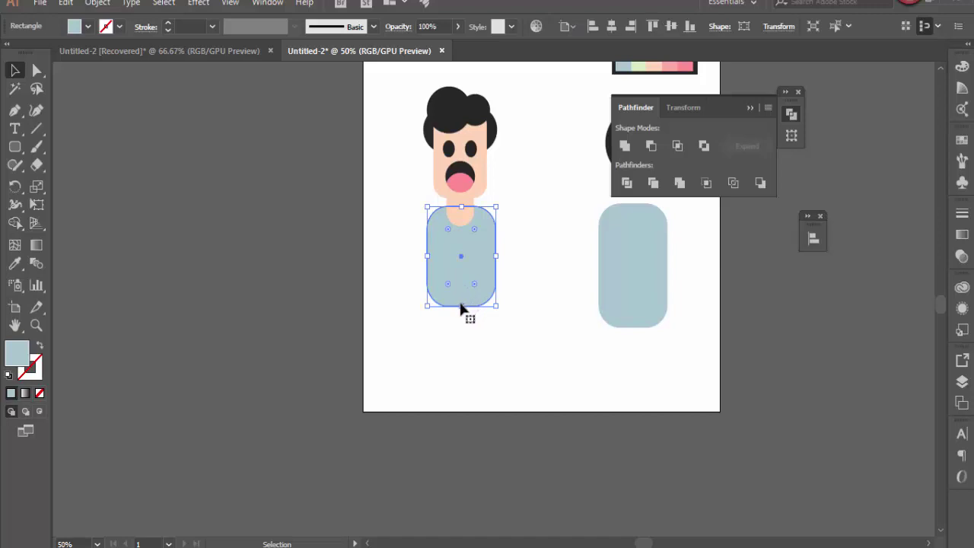
drag(463, 307, 462, 297)
scroll(528, 200, up, 2)
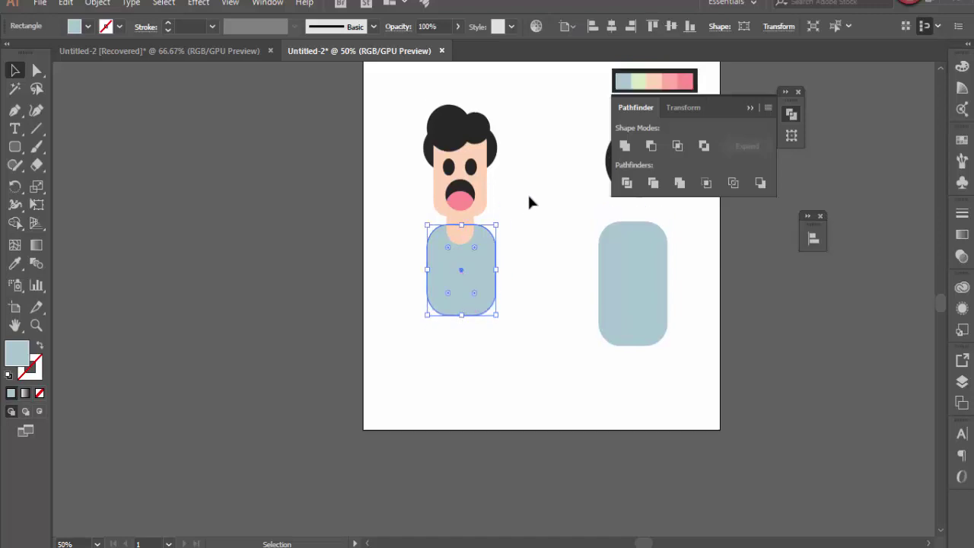
drag(399, 106, 509, 327)
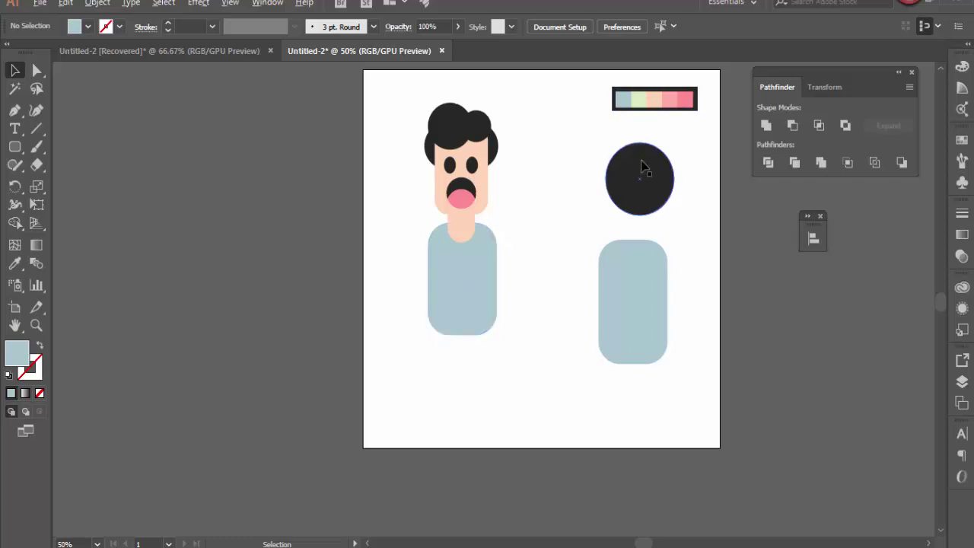
- Duplicate the large dark circle, fill it with the palette's light green and place it behind the torso's lower end as hips
drag(644, 168, 468, 316)
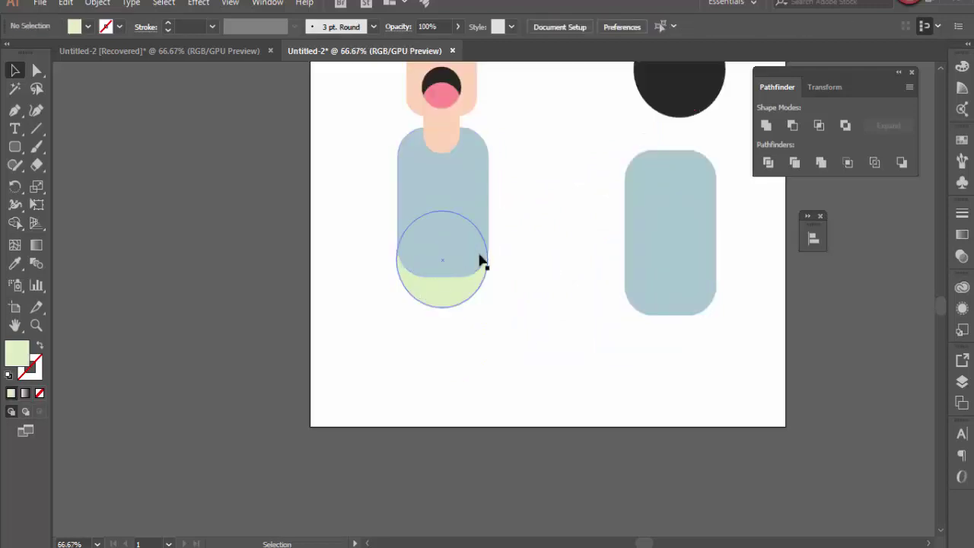
click(543, 226)
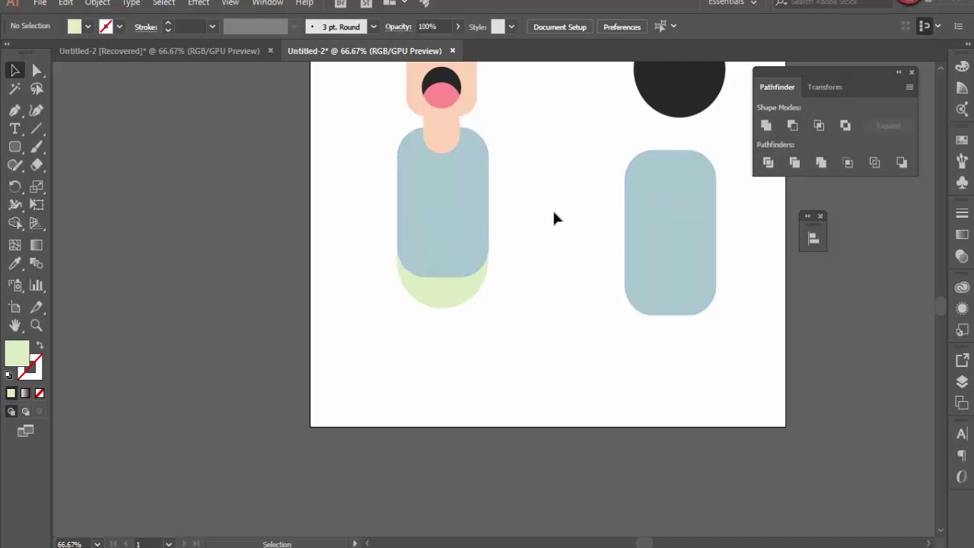
- Duplicate the blue rounded rectangle, recolour it light green, resize it to about 61 by 297 px and place it under the torso's left half as a leg
click(668, 212)
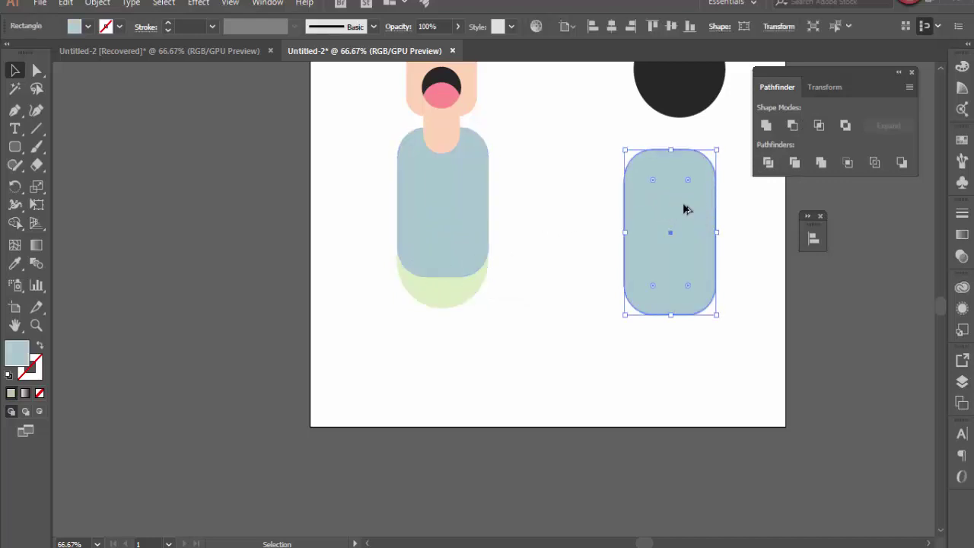
drag(684, 207, 427, 302)
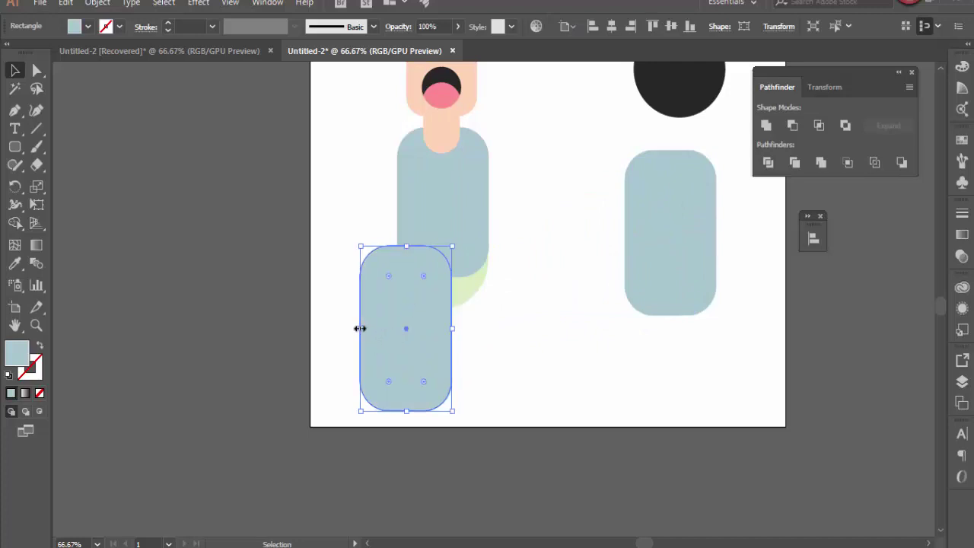
drag(360, 328, 404, 332)
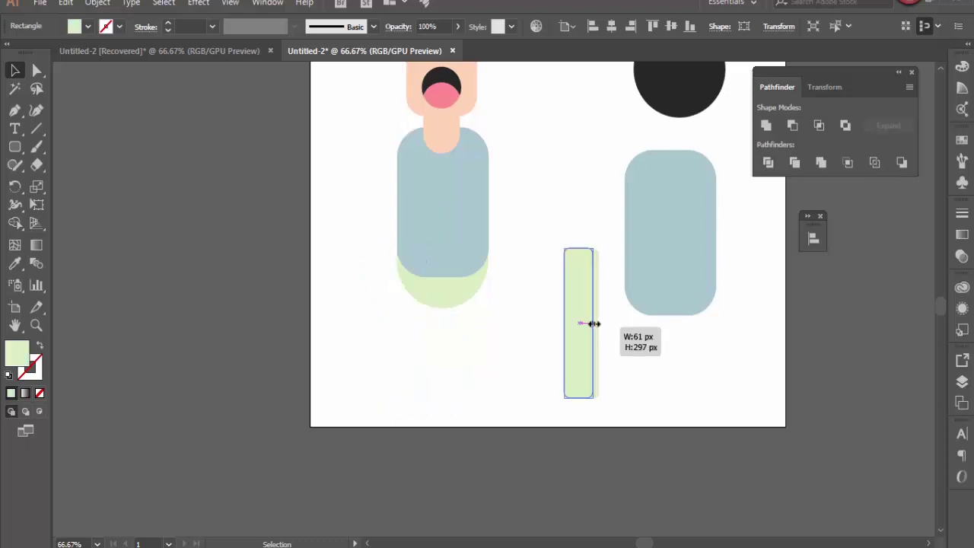
drag(583, 322, 419, 315)
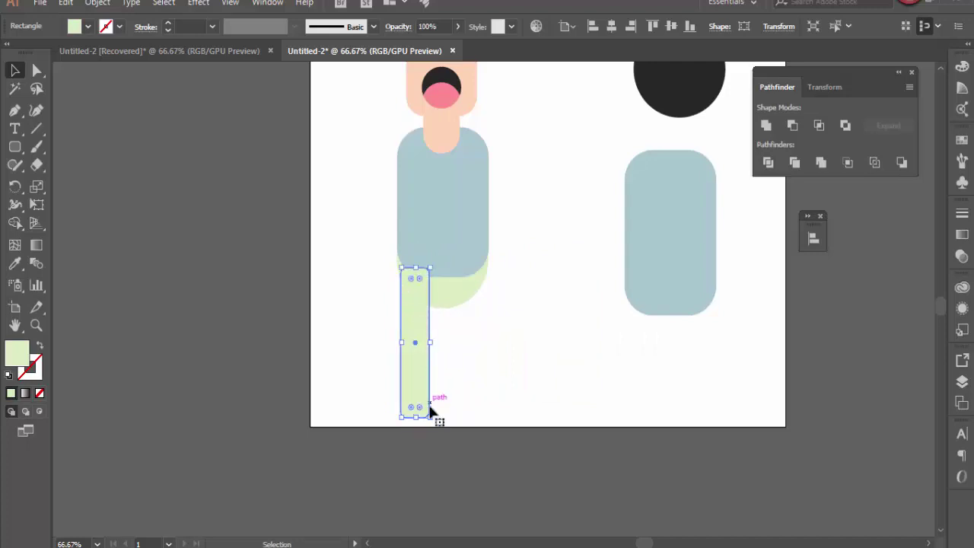
- Shorten and widen the light green leg, and place a matching copy under the torso's right half
drag(416, 418, 468, 412)
scroll(427, 358, up, 3)
click(446, 406)
click(533, 402)
click(430, 409)
click(545, 360)
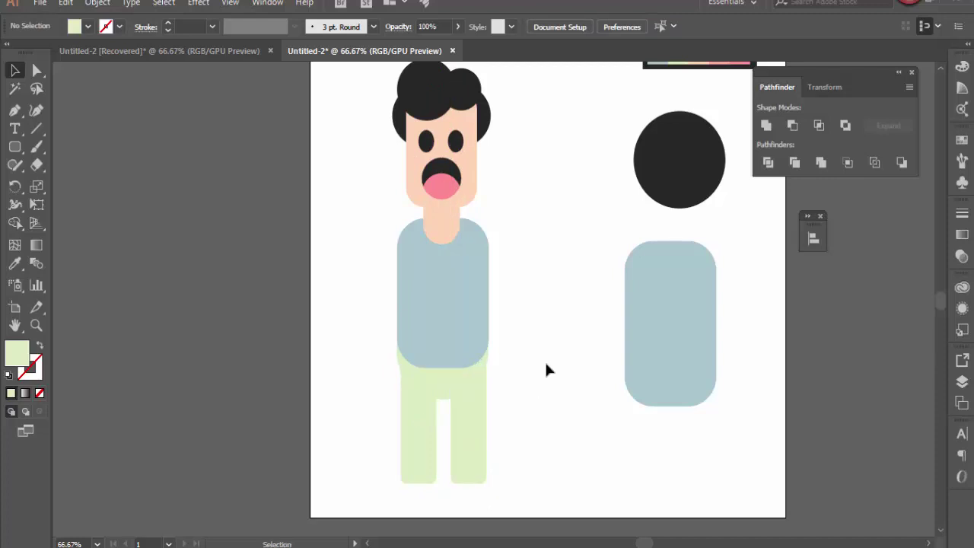
click(479, 409)
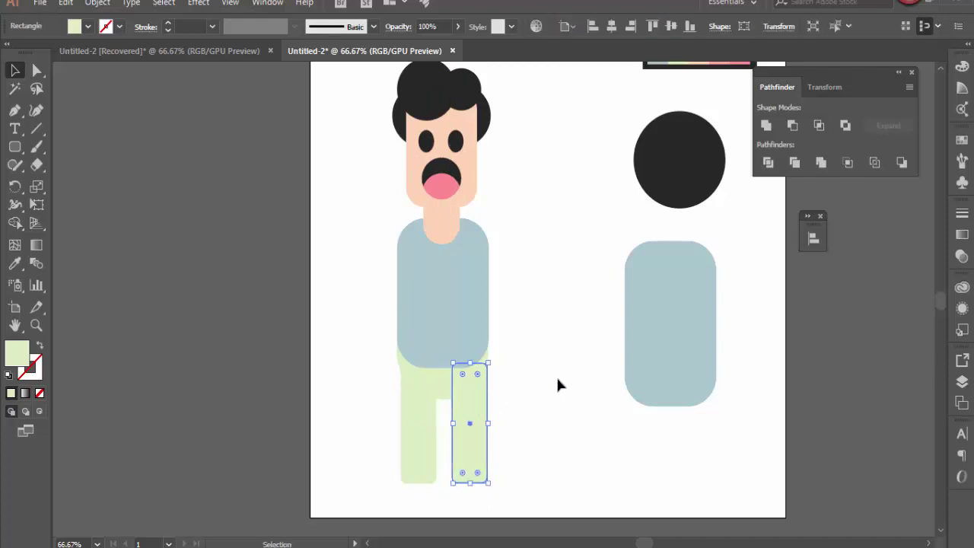
click(525, 346)
- Nudge the light green hips circle down and back up until it sits slightly higher behind the torso's lower end
scroll(487, 376, up, 2)
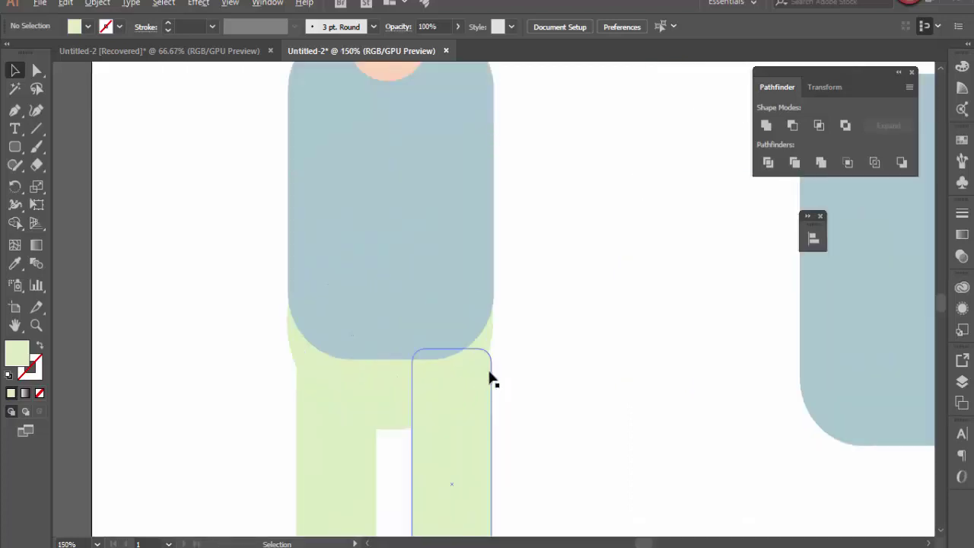
click(456, 386)
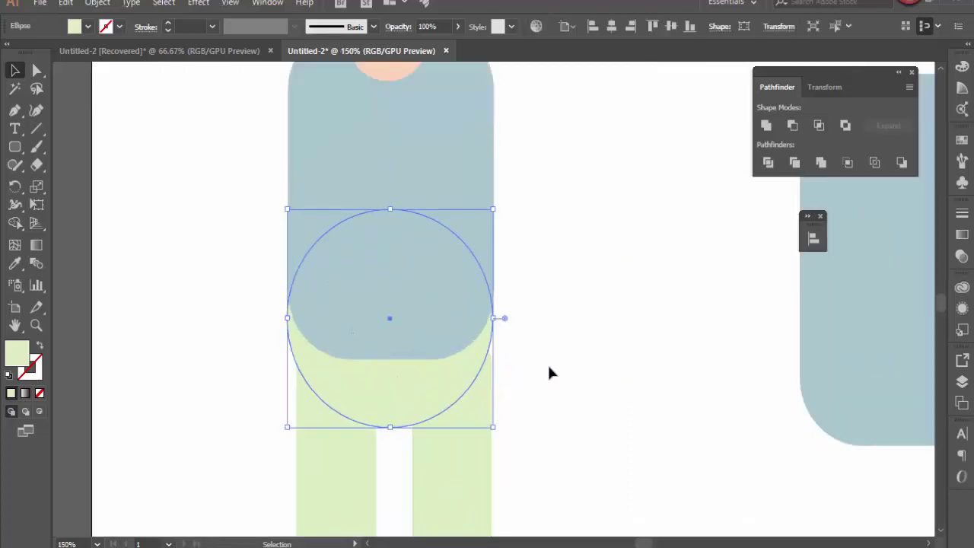
key(Down)
key(Down)
key(Down)
key(Down)
key(Down)
key(Down)
key(Down)
key(Down)
key(Down)
key(Down)
key(Down)
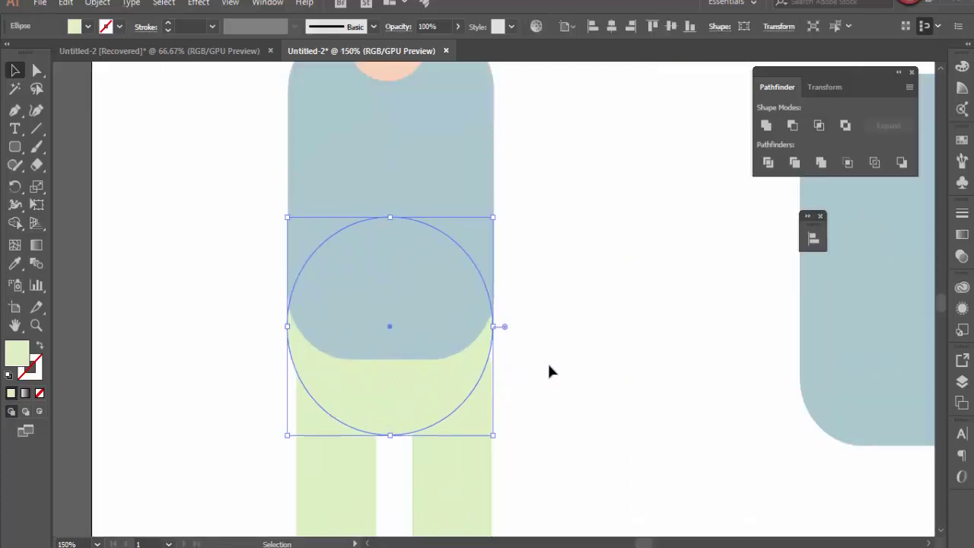
key(Down)
key(Down)
key(Down)
key(Down)
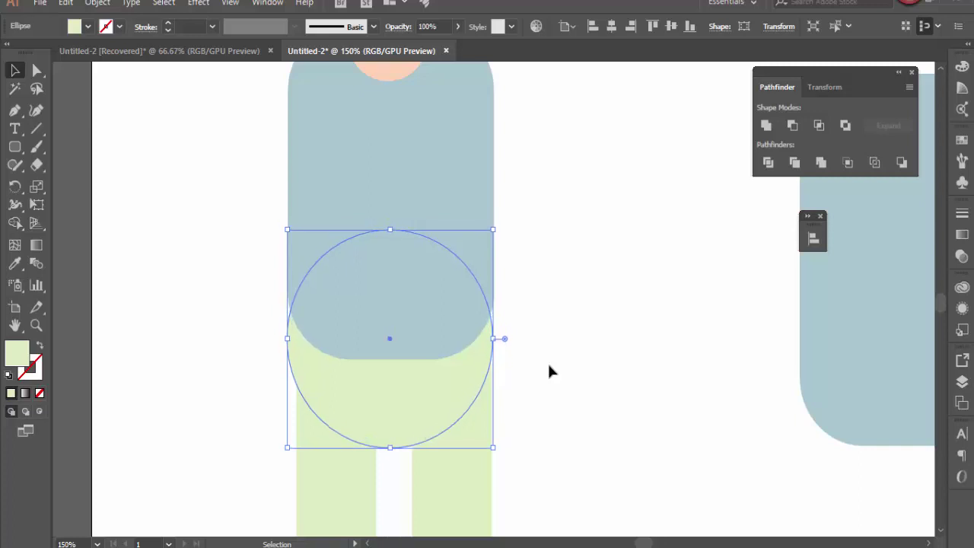
key(Up)
key(Up)
key(Up)
key(Up)
key(Up)
key(Up)
key(Up)
key(Up)
key(Up)
key(Up)
key(Up)
key(Up)
key(Up)
key(Up)
key(Up)
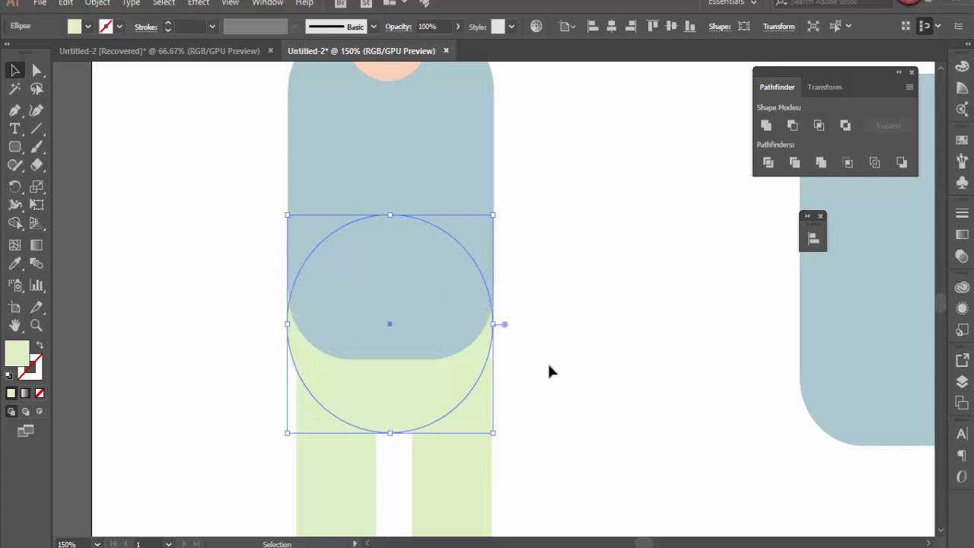
key(Up)
key(Up)
key(Up)
key(Up)
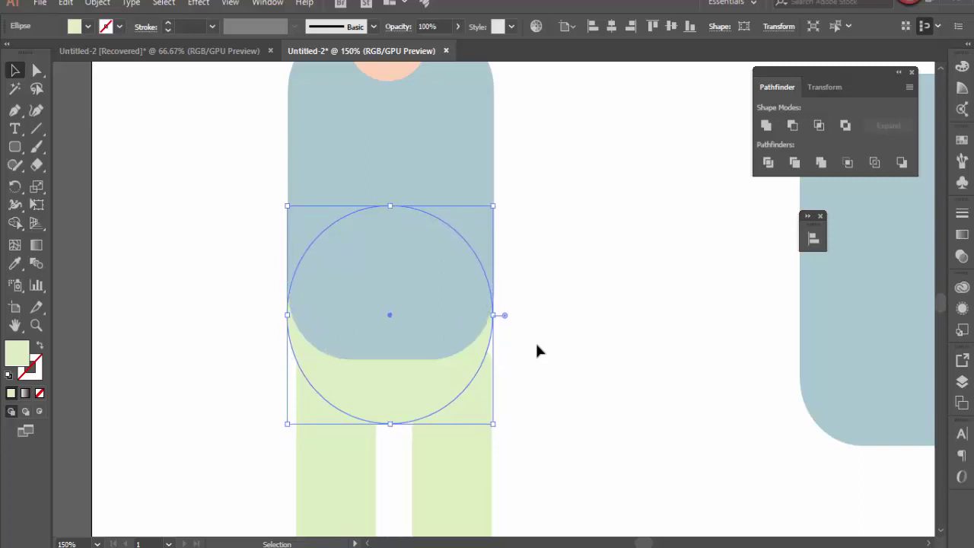
- Move the two legs outward so their outer edges line up with the torso's sides
click(536, 346)
click(465, 450)
key(ctrl+0)
click(573, 246)
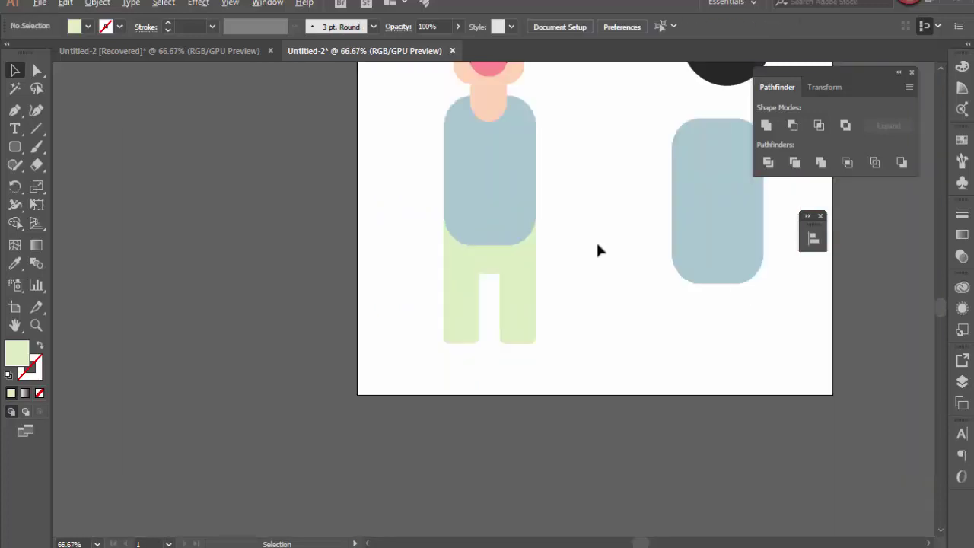
- Try to nudge both legs slightly inward toward each other
click(460, 315)
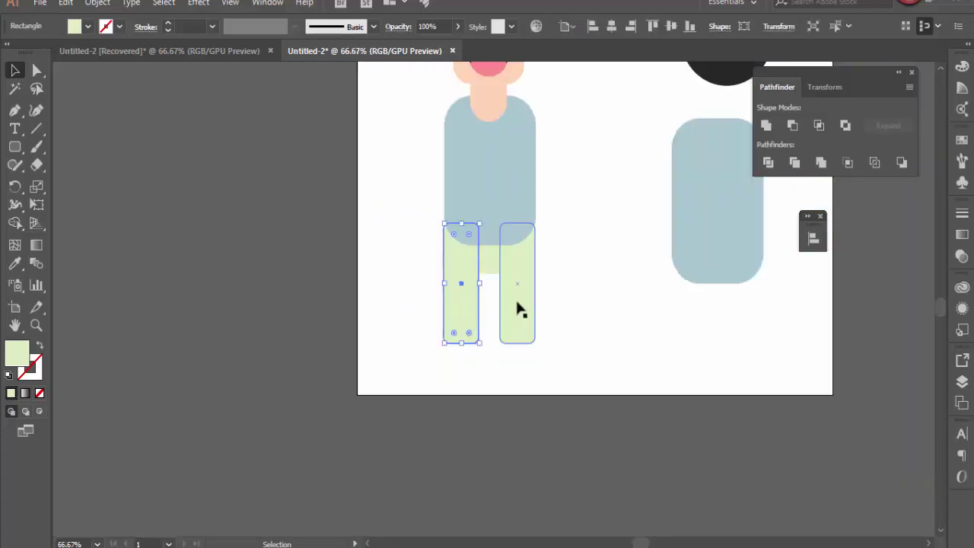
key(Right)
key(Right)
key(Right)
click(518, 309)
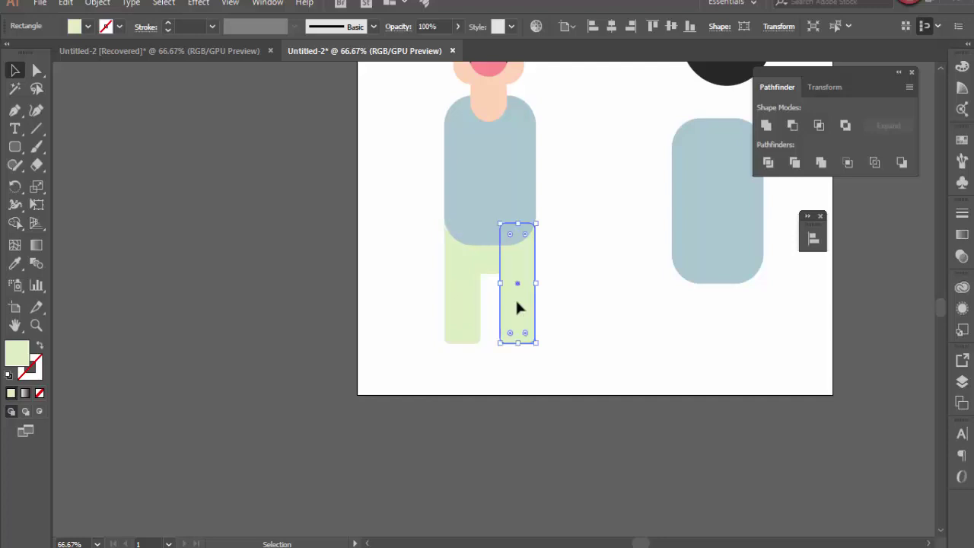
key(Left)
key(Left)
key(Left)
click(592, 257)
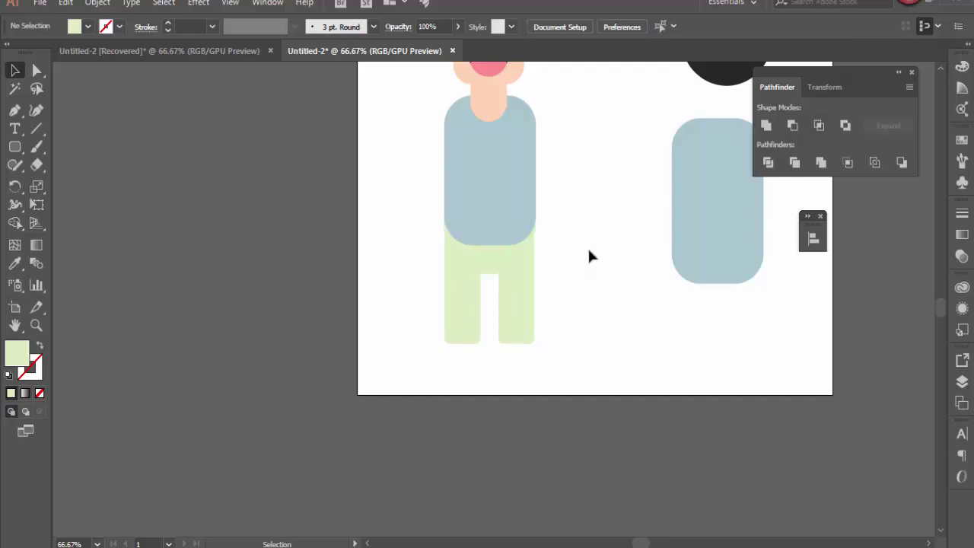
- Undo the inward nudges of the two legs
key(ctrl+z)
key(ctrl+z)
key(ctrl+z)
key(ctrl+z)
key(ctrl+z)
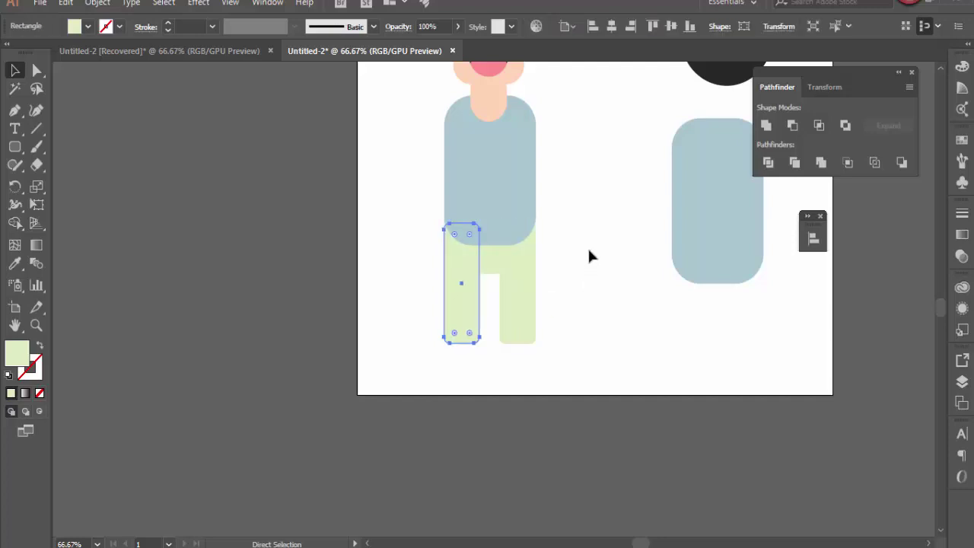
key(ctrl+z)
click(632, 234)
- Duplicate the large dark circle onto the end of the left leg and scale it down to about half size
scroll(632, 235, up, 2)
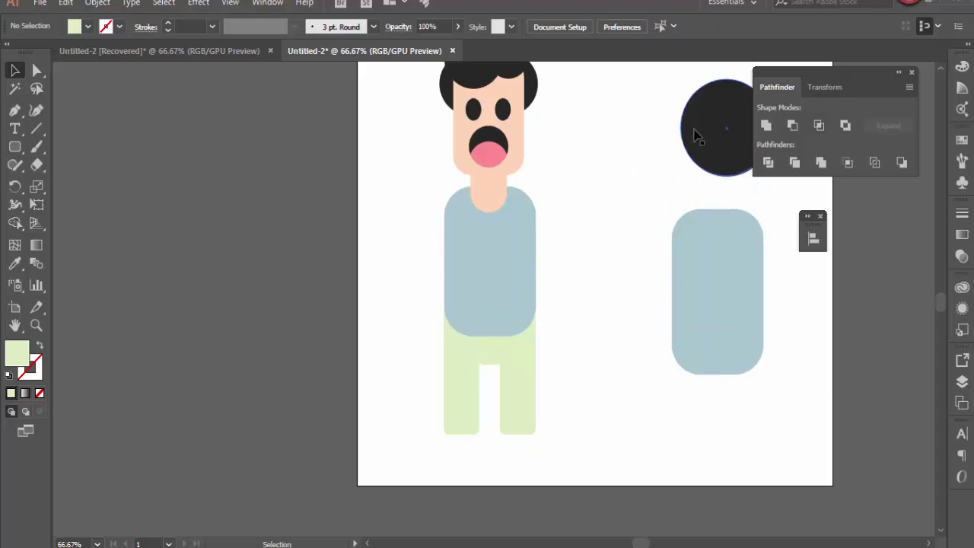
drag(705, 126, 444, 427)
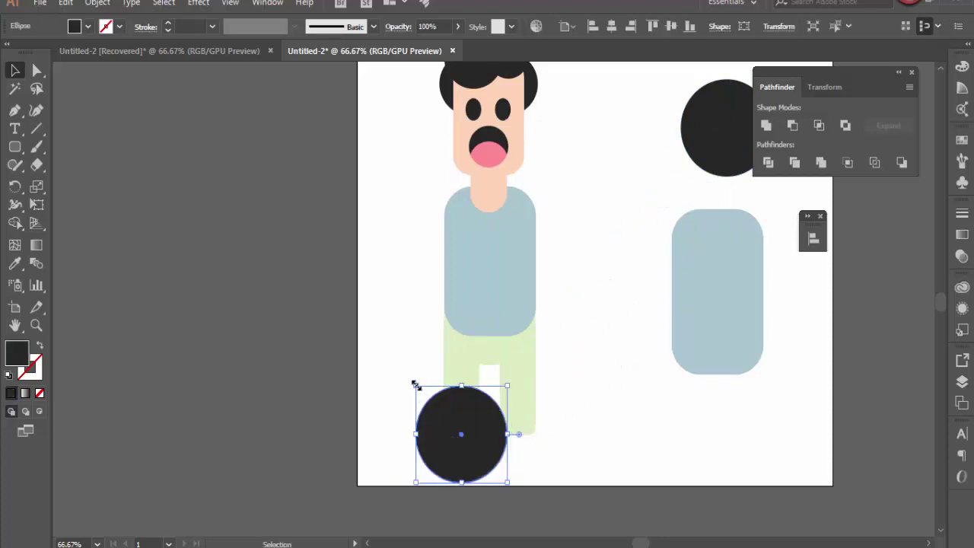
drag(416, 382, 438, 409)
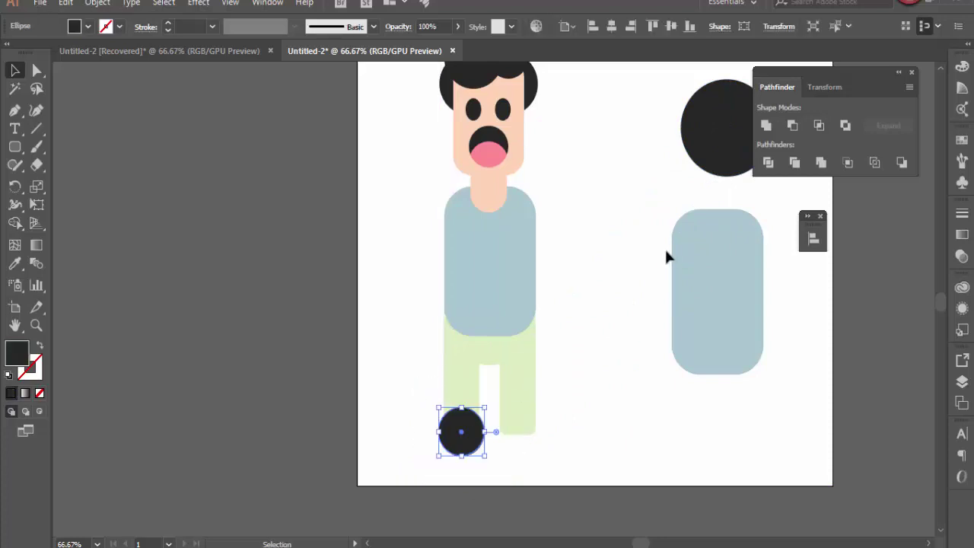
- Draw a rectangle wider than the small dark circle on the empty area beside the legs and fill it red
click(19, 152)
drag(19, 152, 87, 146)
drag(595, 234, 598, 358)
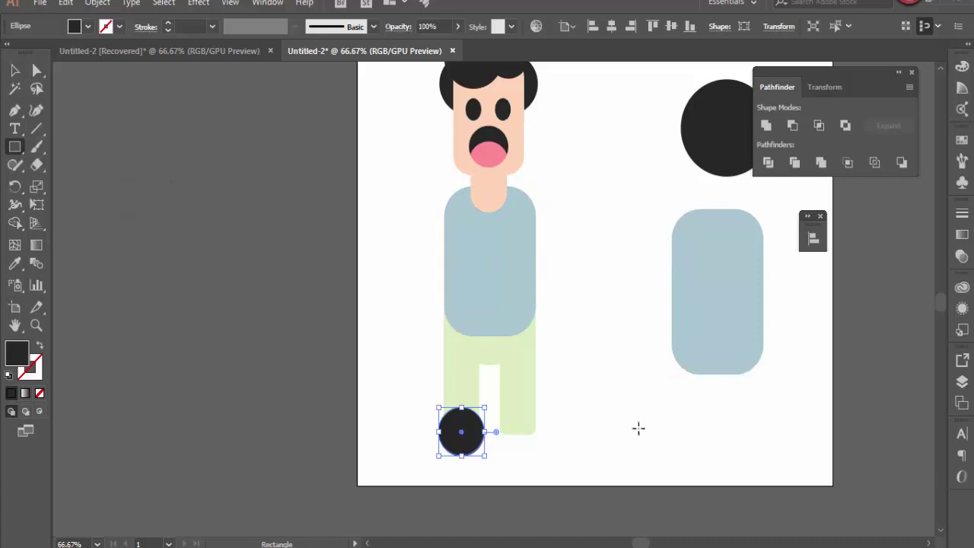
drag(602, 398, 673, 460)
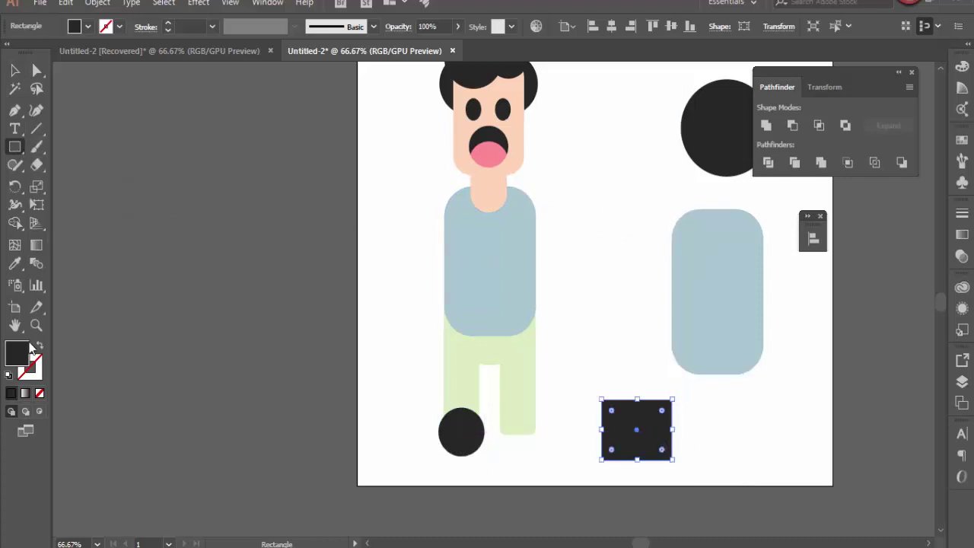
click(87, 27)
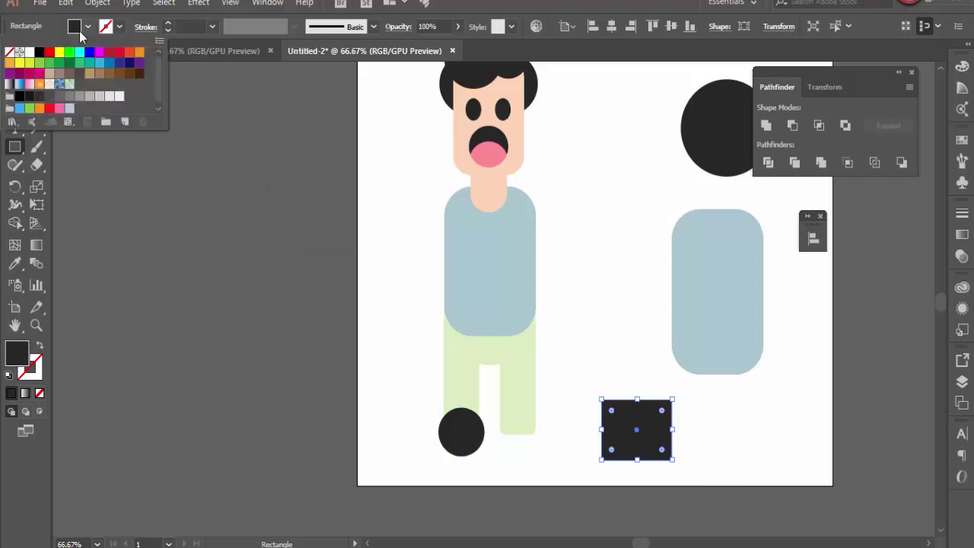
click(48, 53)
key(v)
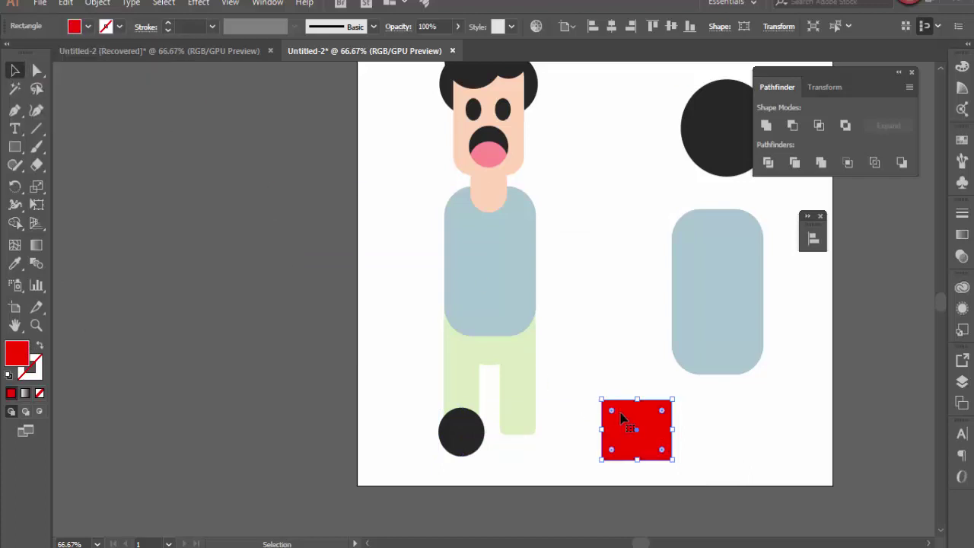
- Place the red rectangle over the small circle's lower half, level with the leg's end, and divide the two shapes with Pathfinder
drag(621, 416, 445, 454)
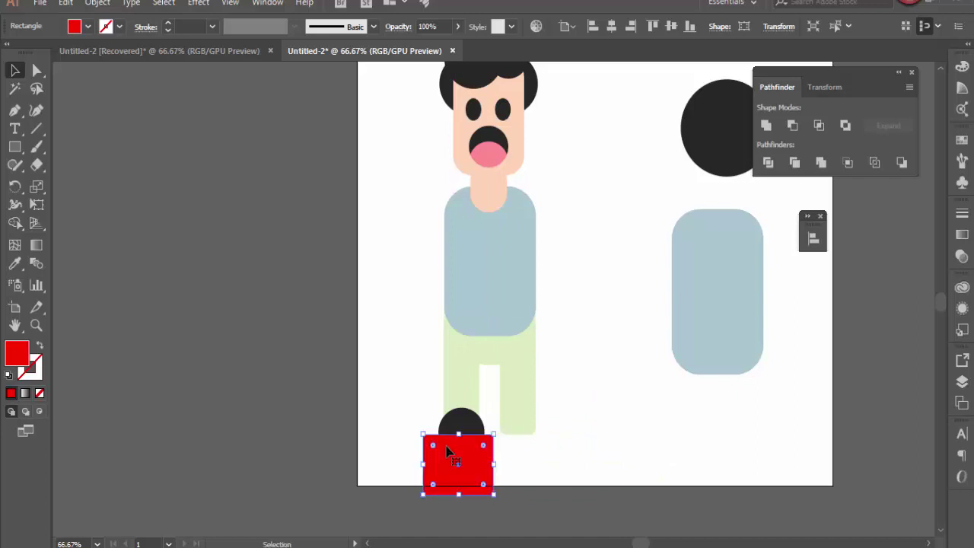
shift+click(467, 431)
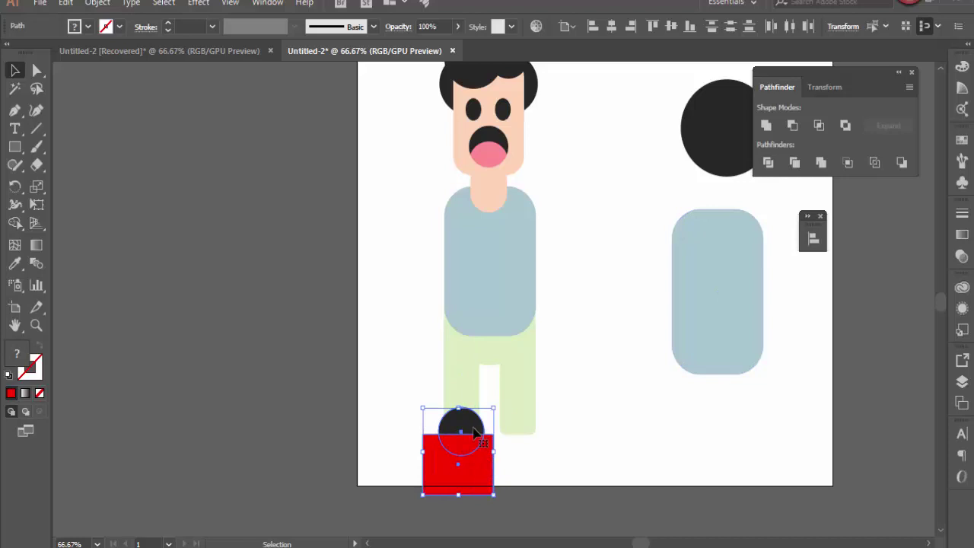
click(768, 163)
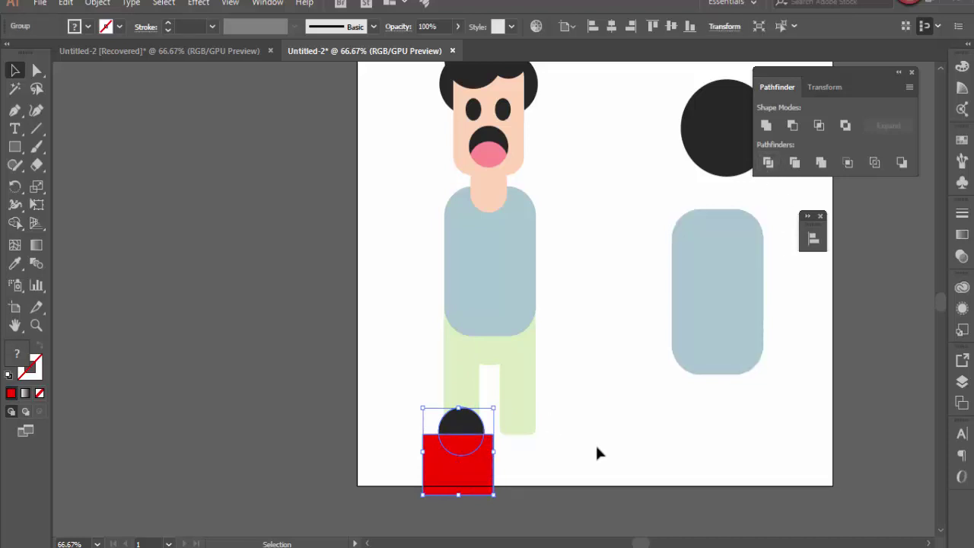
- Delete the red pieces inside the divided group, leaving a dark half-circle shoe, and exit isolation mode
double_click(477, 461)
click(471, 451)
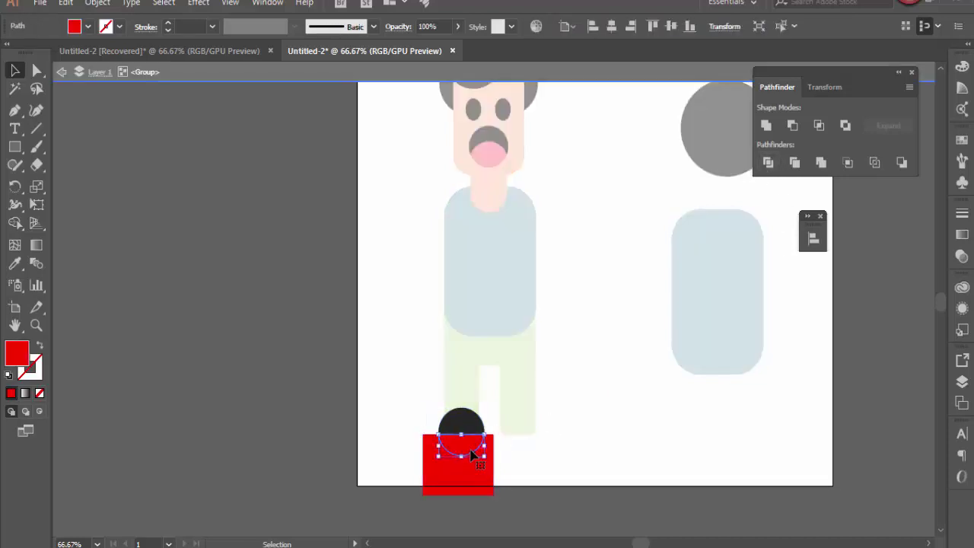
key(Delete)
click(470, 465)
key(Delete)
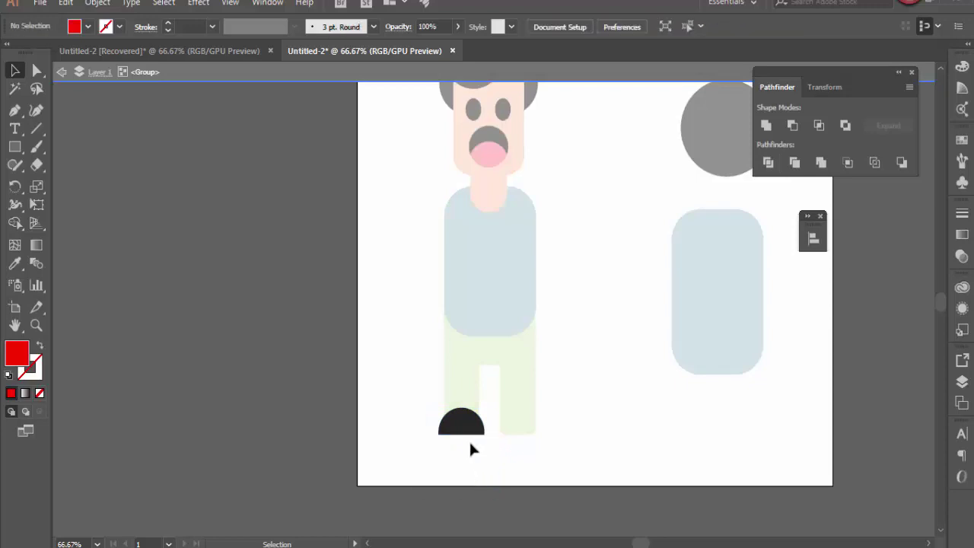
double_click(640, 287)
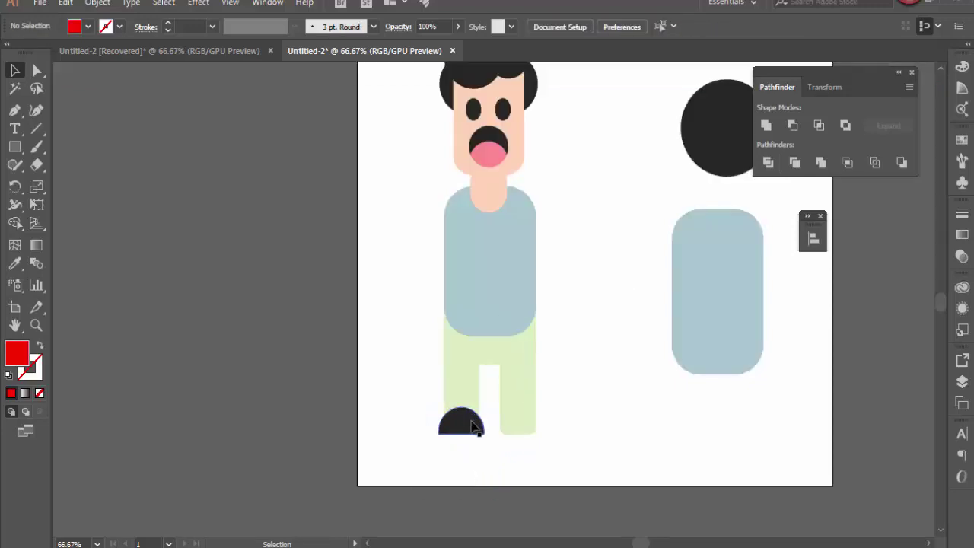
- Duplicate the dark half-circle shoe horizontally onto the end of the right leg
drag(471, 425, 515, 426)
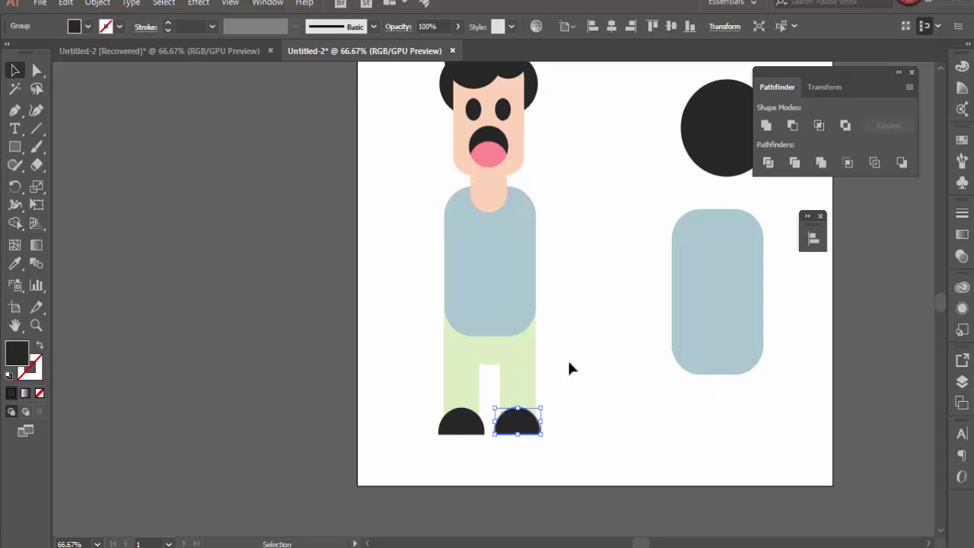
click(570, 369)
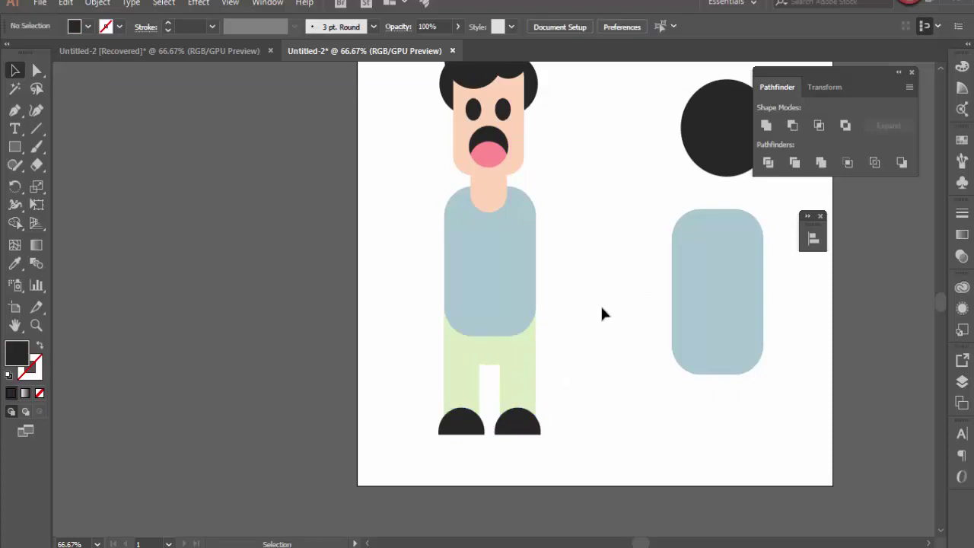
scroll(601, 274, up, 1)
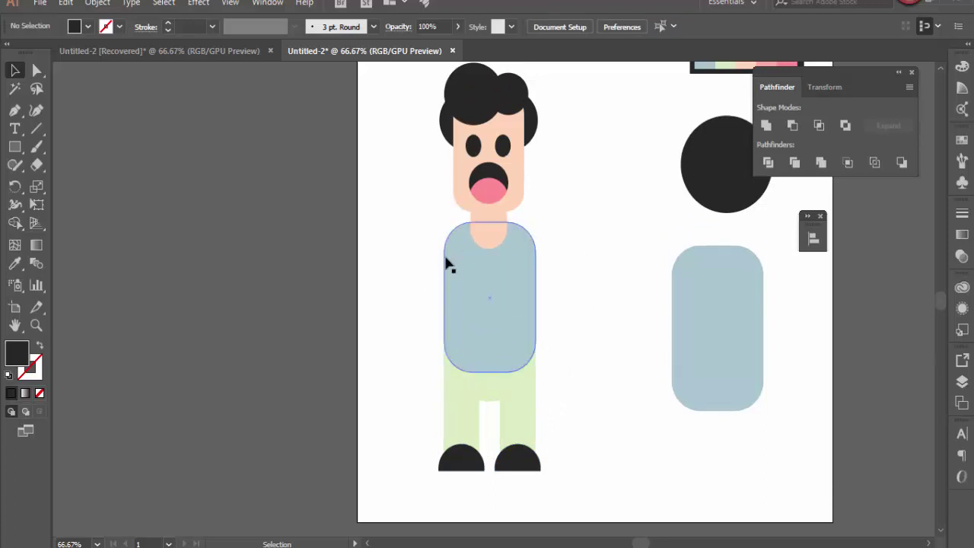
- Duplicate the neck piece, lengthen and tilt it into an arm at the torso's right shoulder, and send it to the back
click(485, 235)
drag(479, 235, 541, 360)
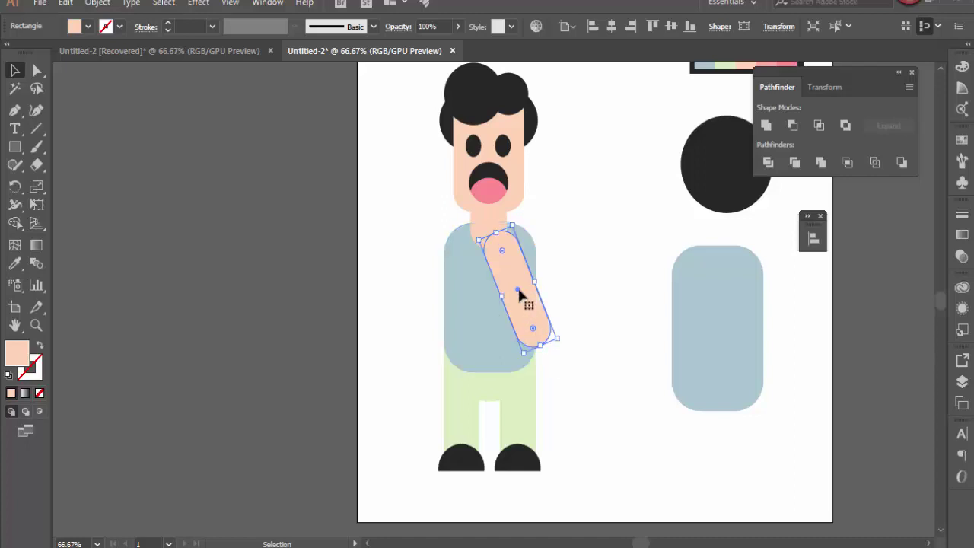
drag(521, 295, 519, 261)
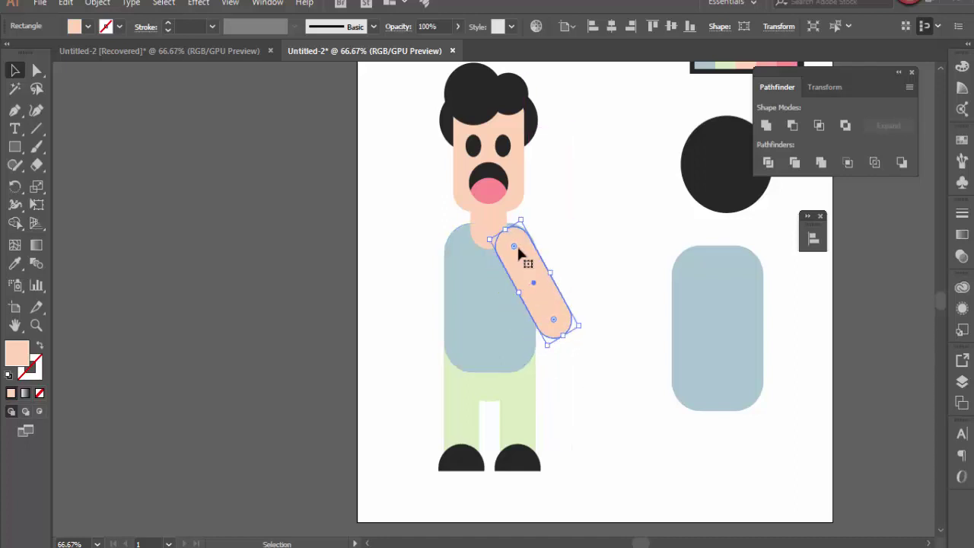
right_click(532, 256)
mouse_move(636, 475)
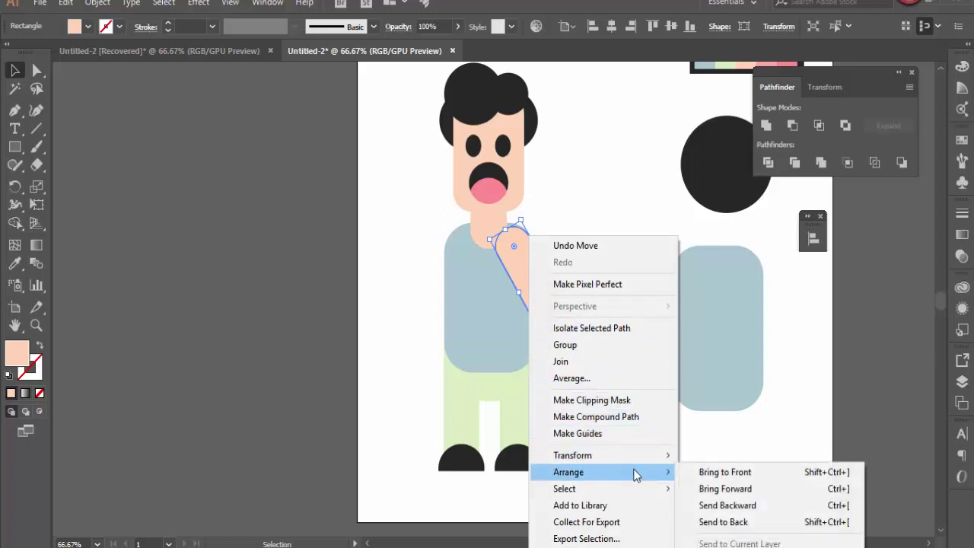
click(765, 523)
click(604, 244)
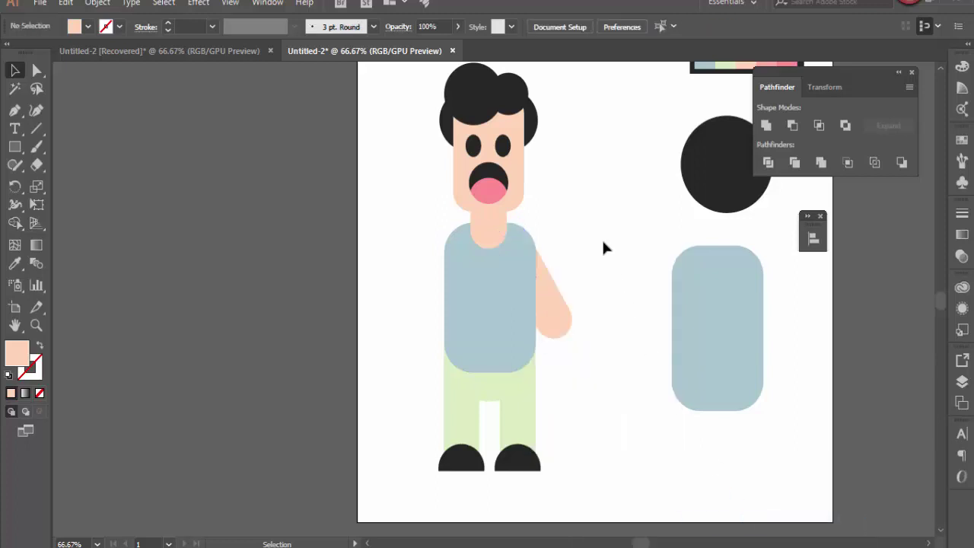
- Duplicate the arm, mirror it, and place the copy behind the torso's left shoulder
click(551, 303)
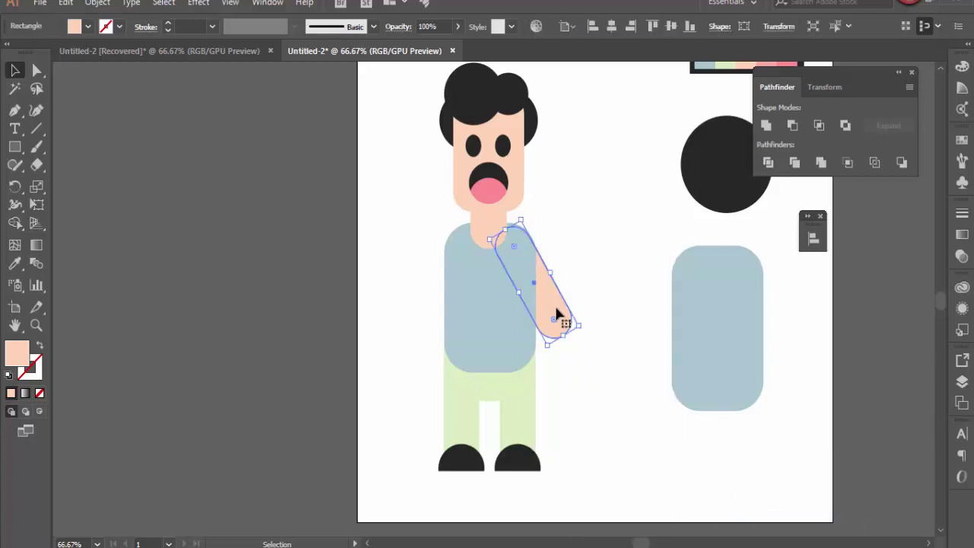
drag(555, 308, 482, 261)
click(461, 343)
drag(552, 296, 408, 322)
click(592, 234)
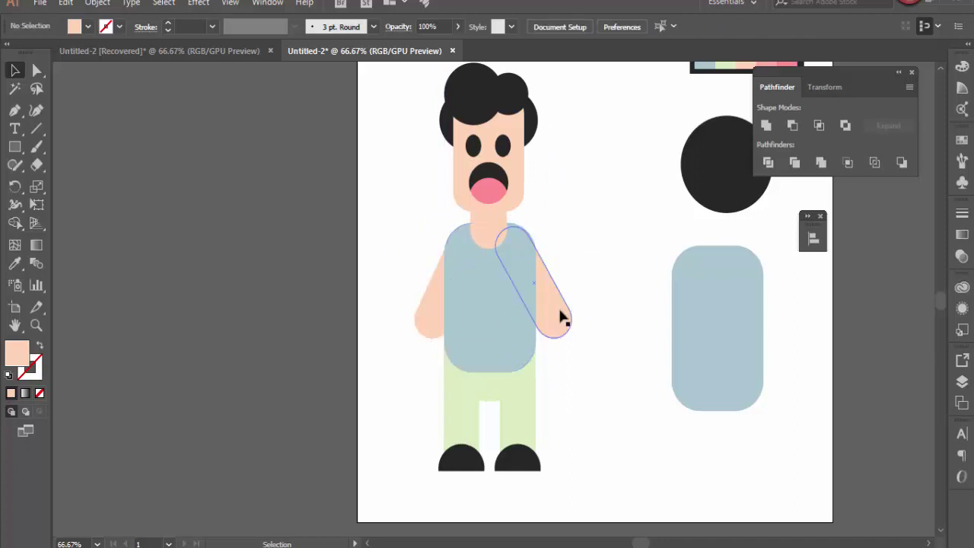
scroll(624, 283, up, 1)
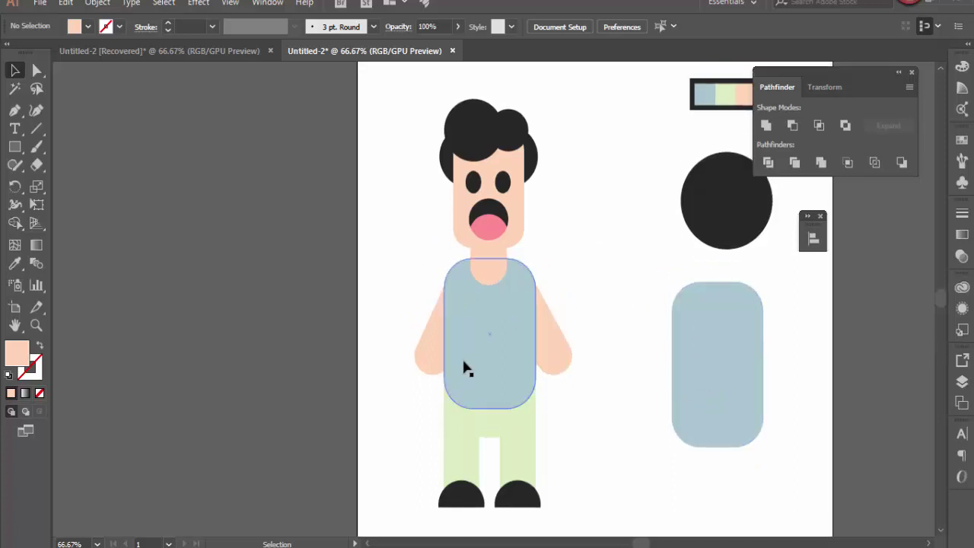
scroll(643, 169, down, 1)
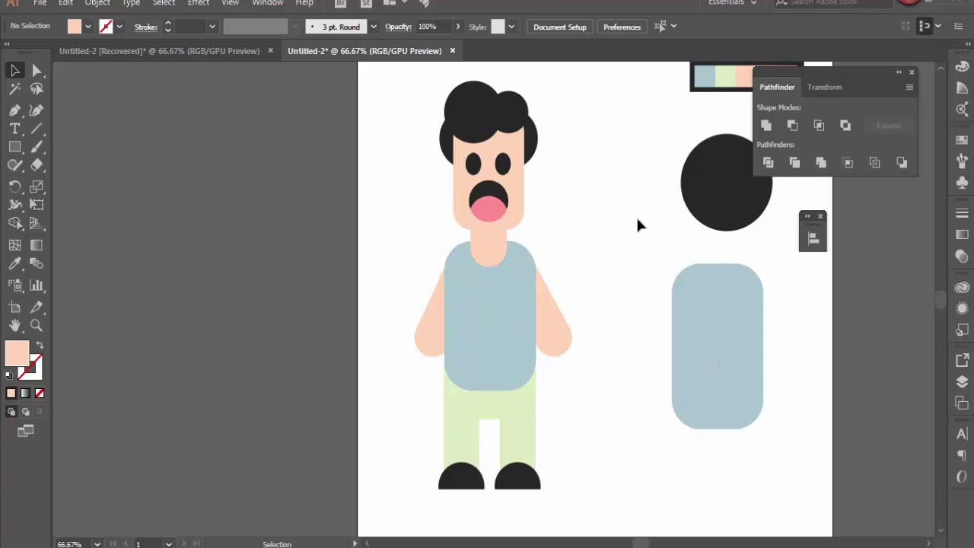
scroll(637, 220, up, 1)
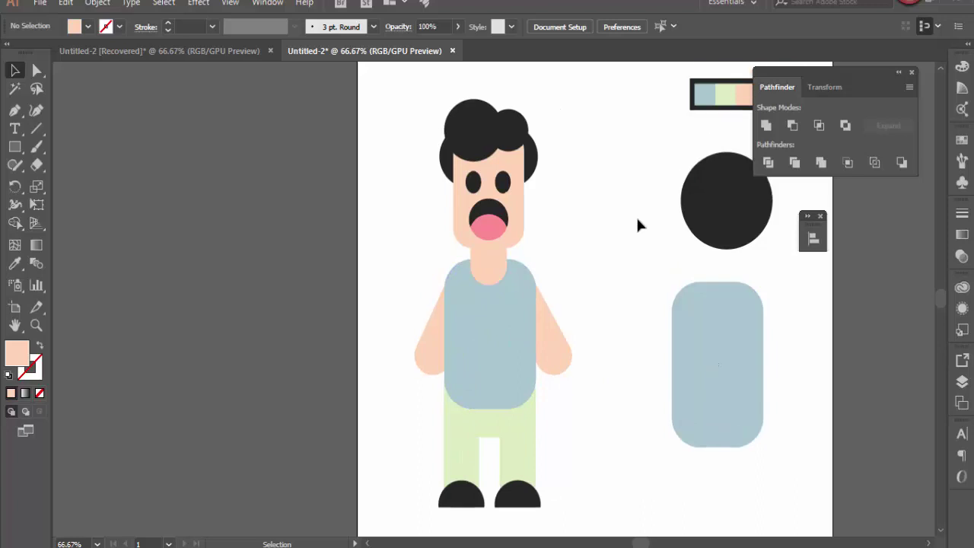